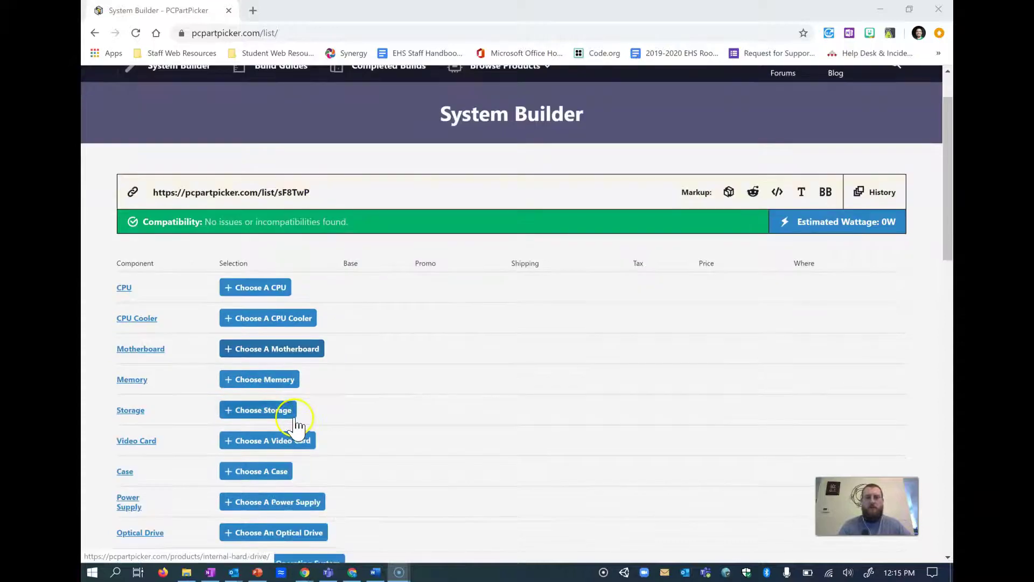
# - Review the component categories in the empty System Builder list, from CPU down to accessories, expansion cards and peripherals
pyautogui.scroll(1, 503, 451)
pyautogui.scroll(-5, 506, 445)
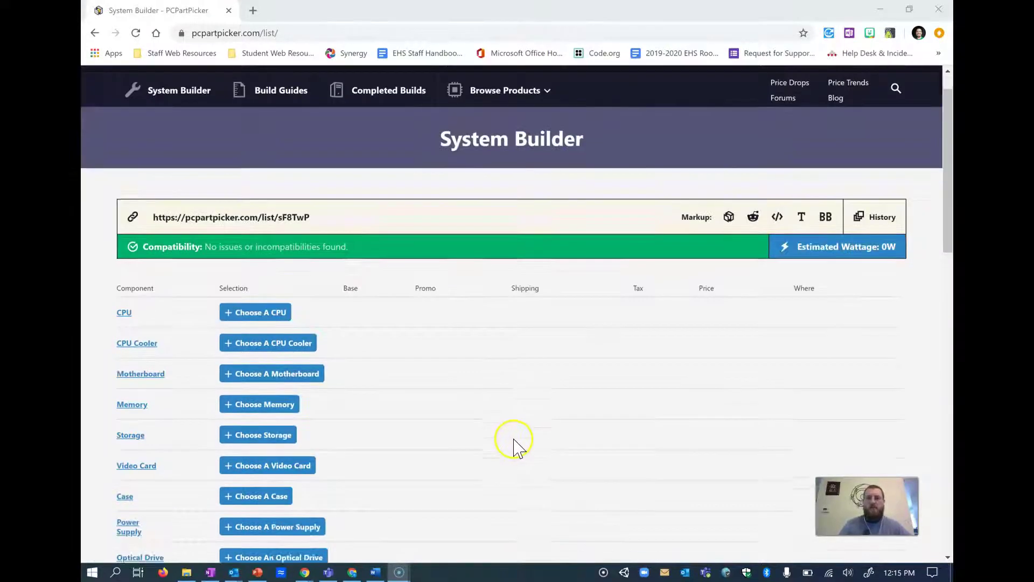
pyautogui.scroll(4, 536, 426)
pyautogui.scroll(-2, 560, 419)
pyautogui.scroll(-1, 564, 412)
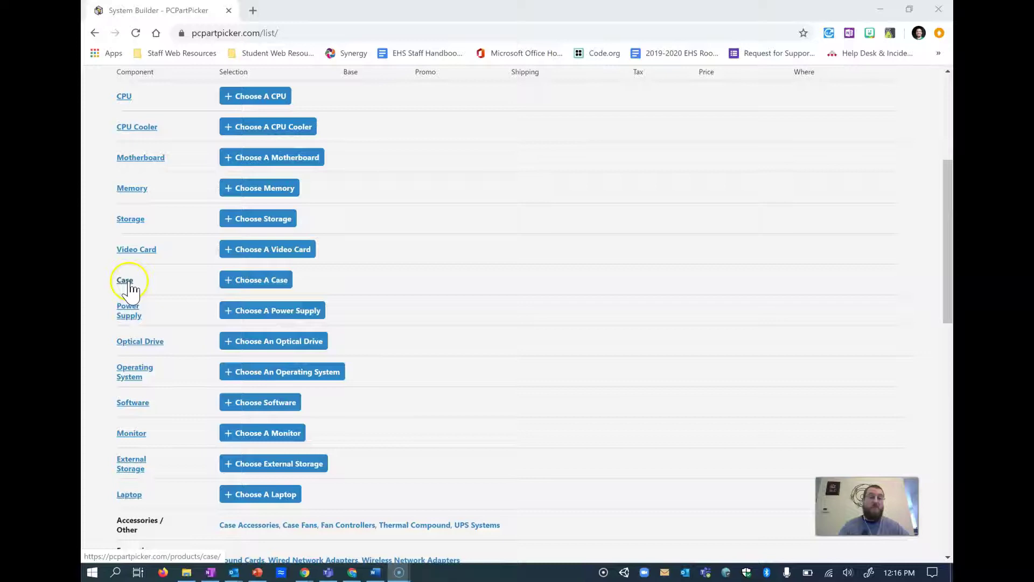
pyautogui.scroll(-3, 198, 318)
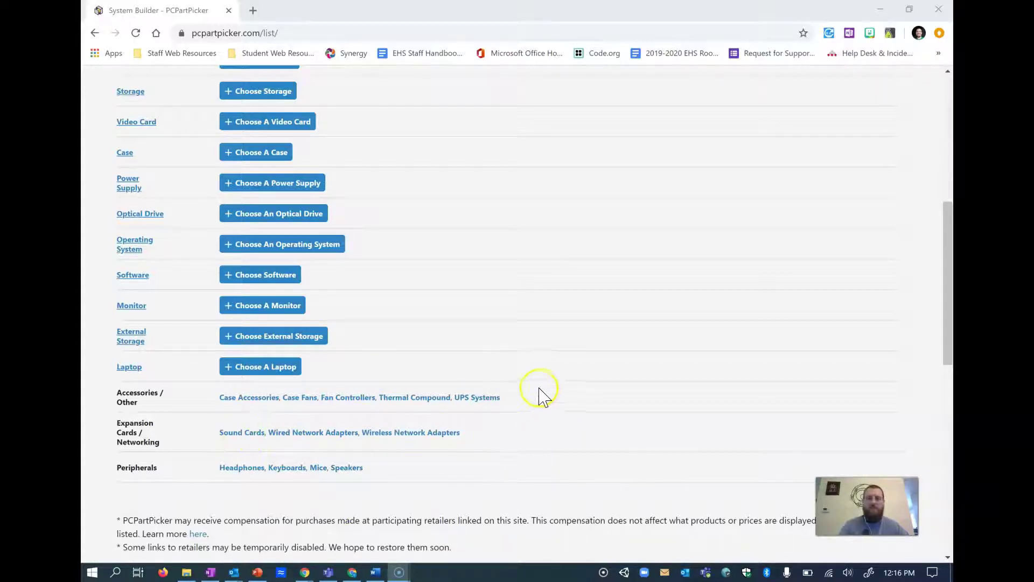
pyautogui.scroll(5, 501, 353)
pyautogui.scroll(-1, 501, 353)
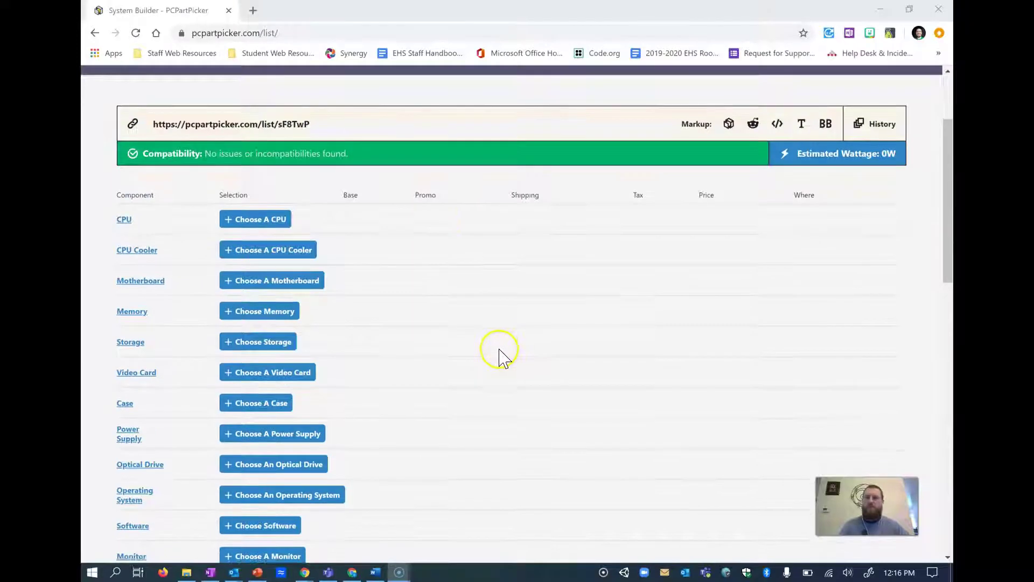
pyautogui.scroll(-1, 520, 351)
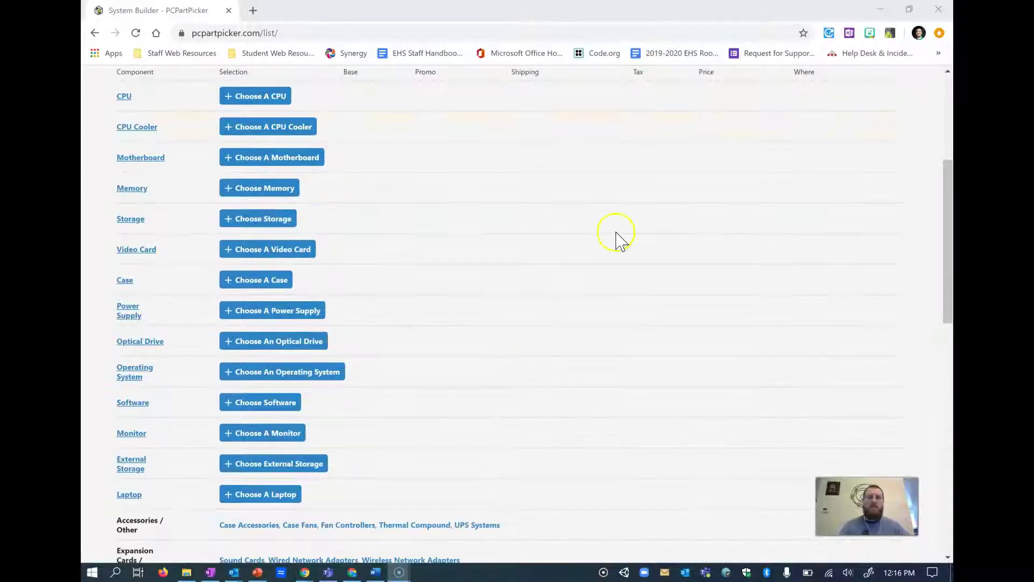
# - Browse the available CPUs and add the AMD Ryzen 5 2600 to the part list
pyautogui.click(245, 103)
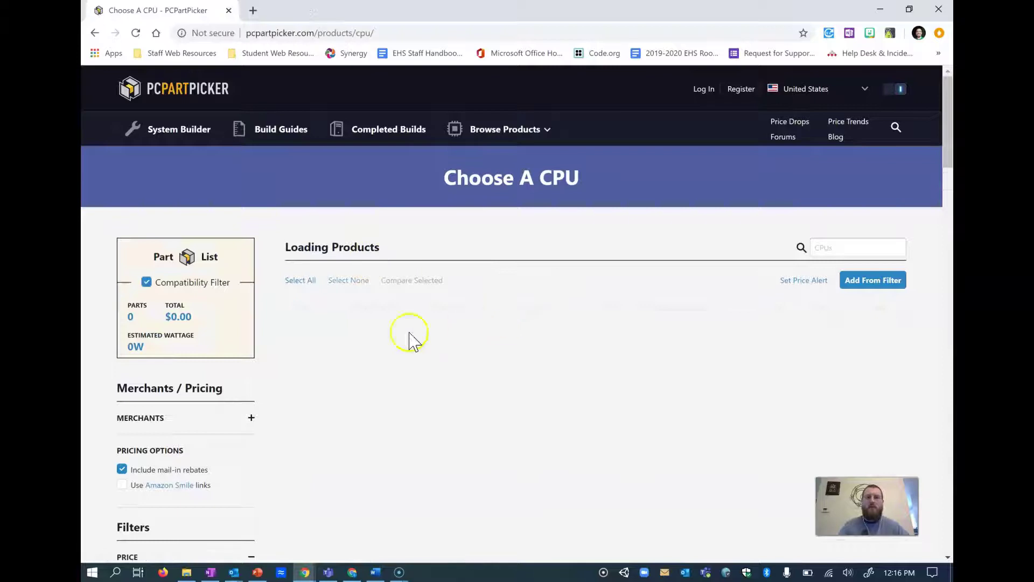
pyautogui.scroll(-3, 623, 331)
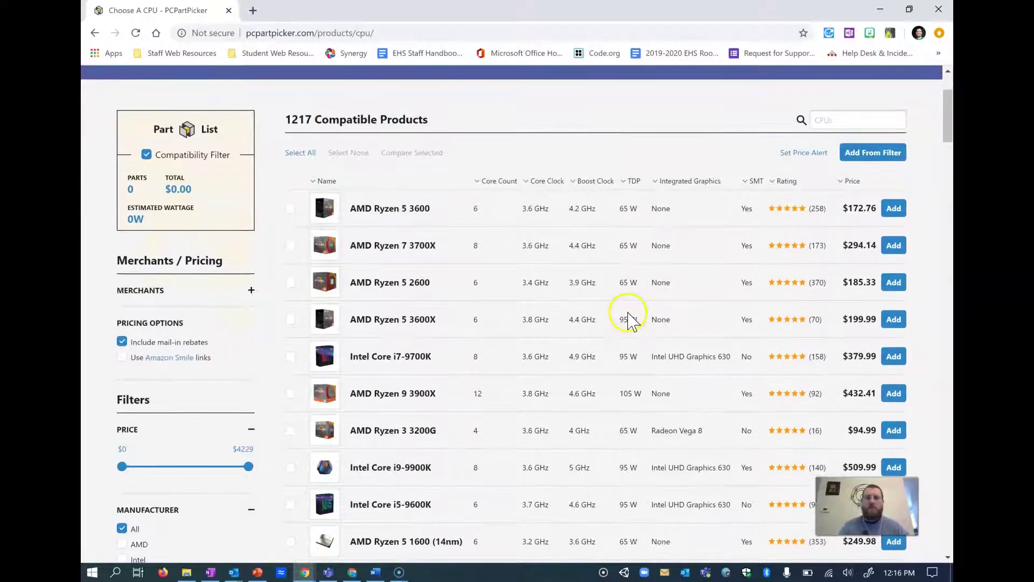
pyautogui.scroll(-1, 631, 316)
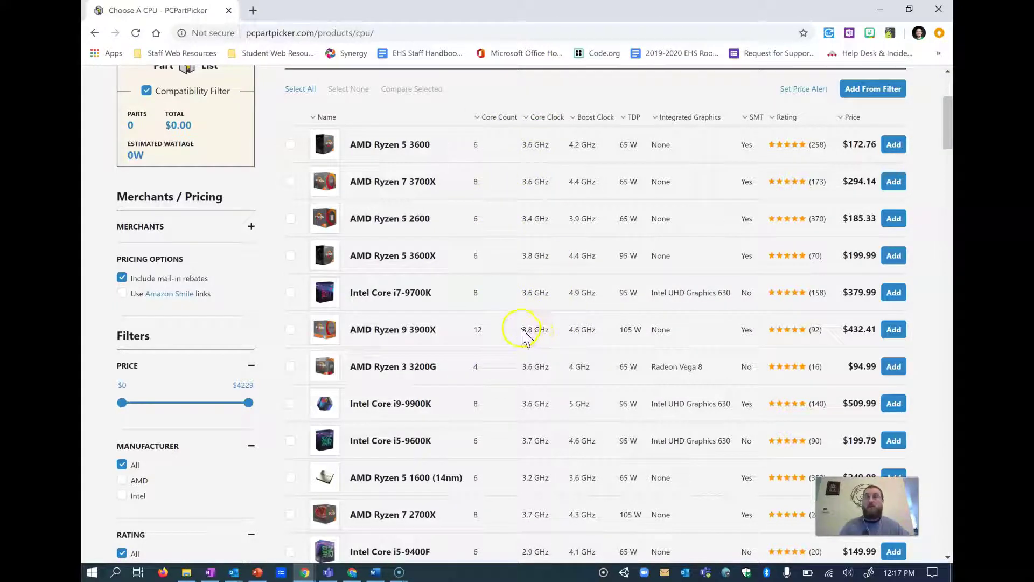
pyautogui.click(895, 224)
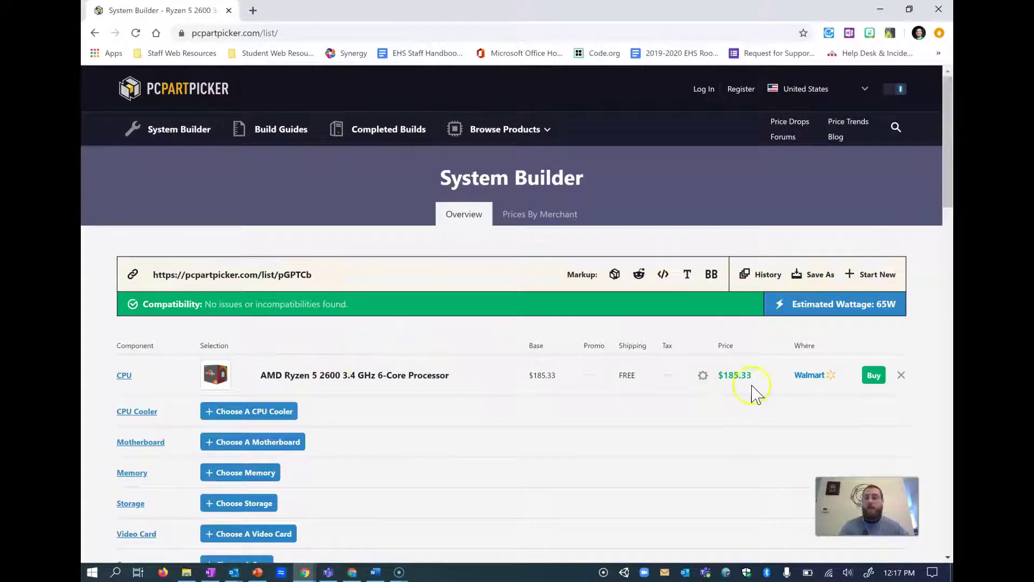
# - Browse the compatible motherboards and open the product page of the Asus ROG STRIX B450-F GAMING
pyautogui.scroll(-2, 711, 310)
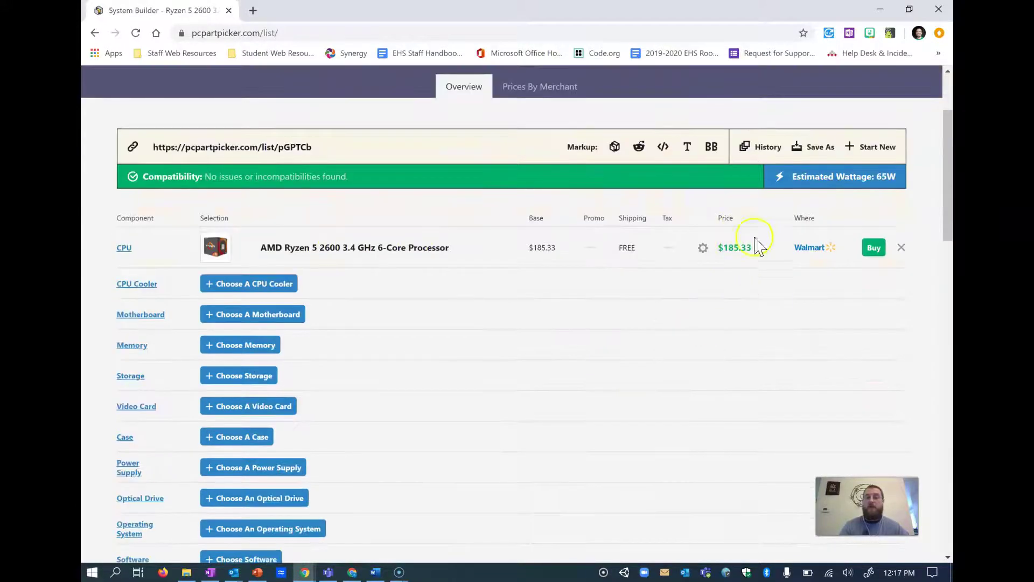
pyautogui.scroll(-1, 681, 274)
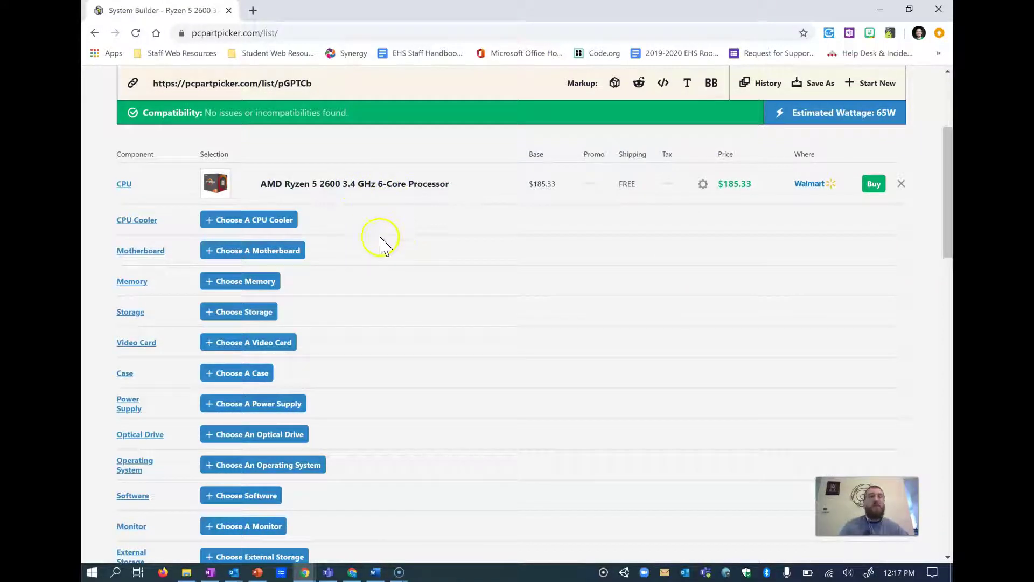
pyautogui.click(277, 260)
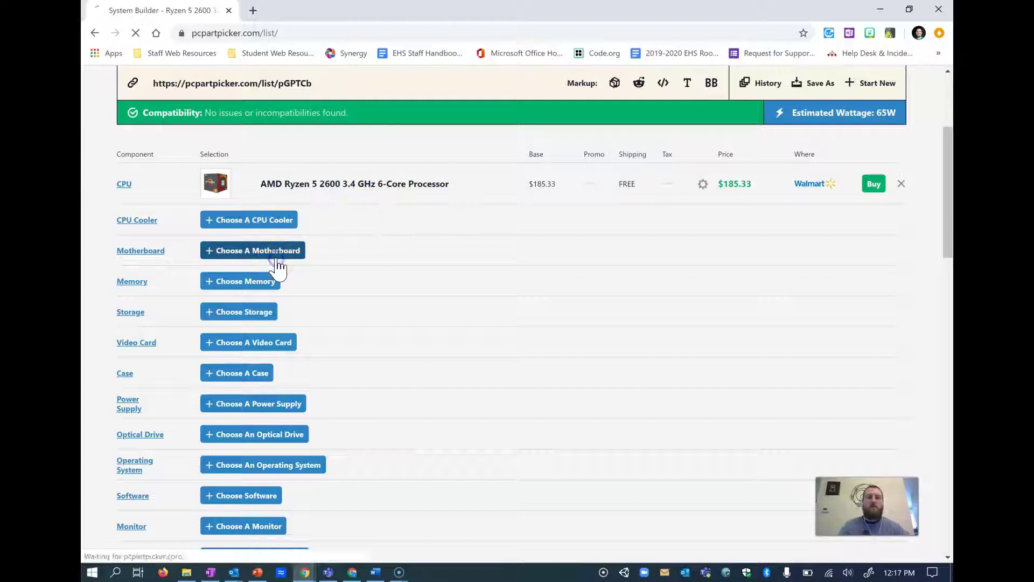
pyautogui.scroll(-1, 382, 312)
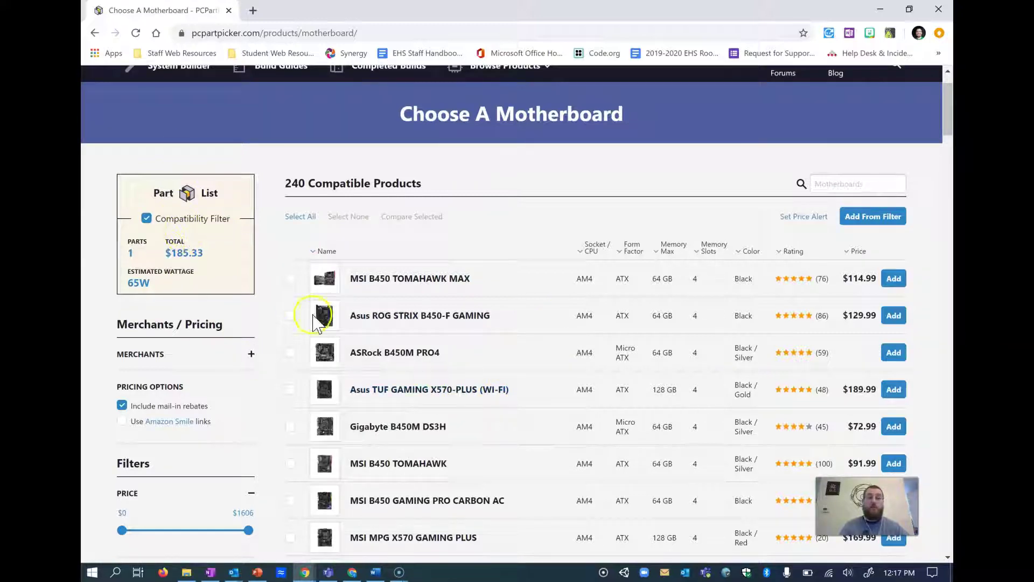
pyautogui.scroll(-2, 523, 331)
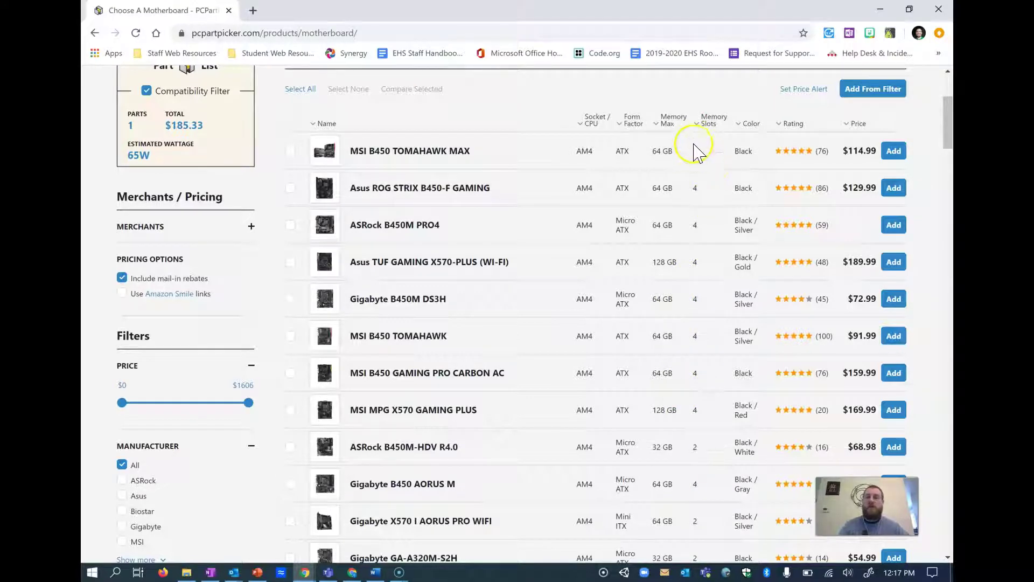
pyautogui.scroll(-3, 704, 376)
pyautogui.scroll(2, 716, 360)
pyautogui.scroll(2, 714, 358)
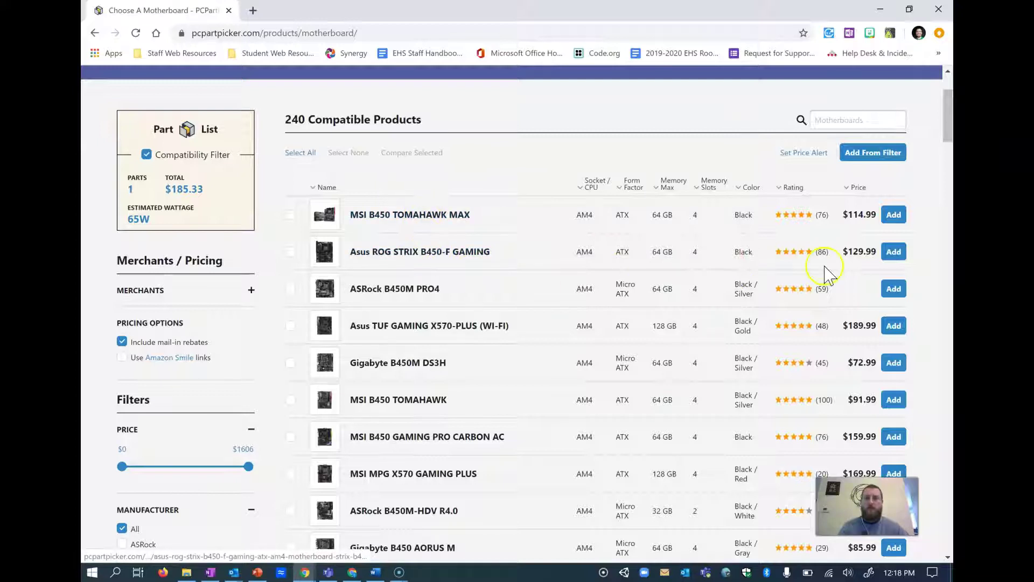
pyautogui.click(425, 253)
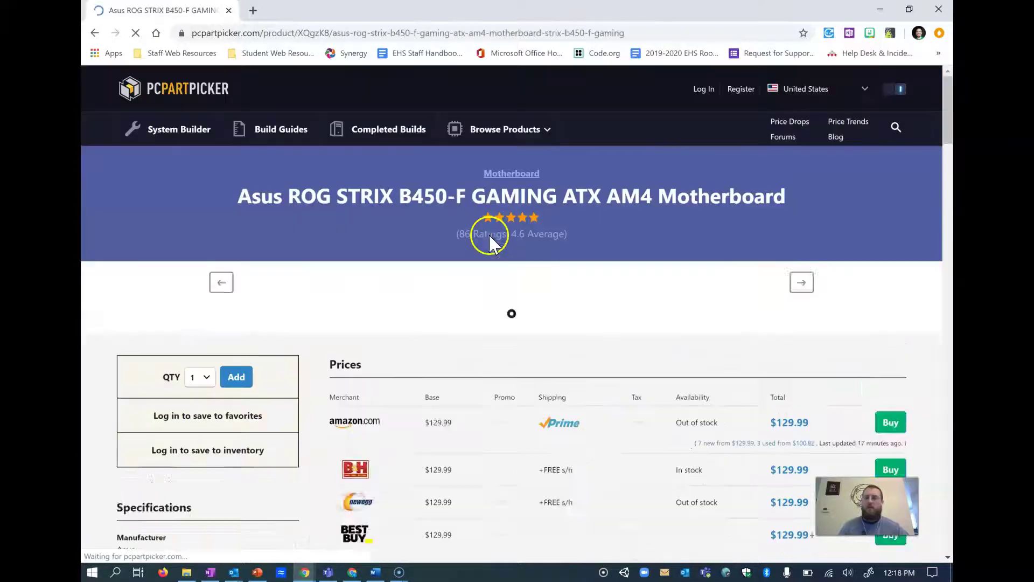
# - Examine the Asus motherboard's specifications, including socket, form factor, memory support, and PCI-E, SATA and M.2 slots
pyautogui.scroll(-3, 530, 291)
pyautogui.scroll(-9, 528, 284)
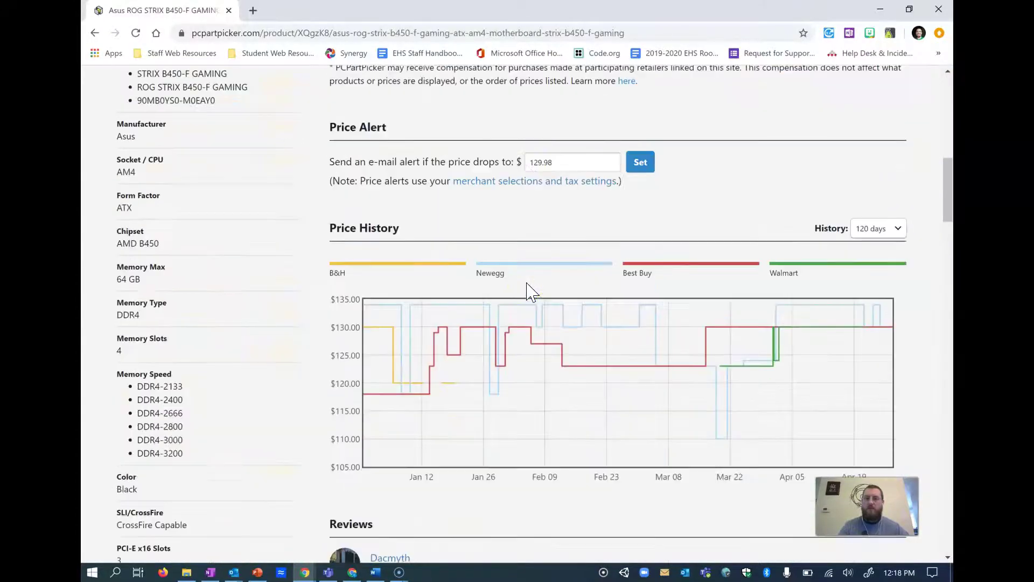
pyautogui.scroll(5, 528, 292)
pyautogui.scroll(-1, 527, 293)
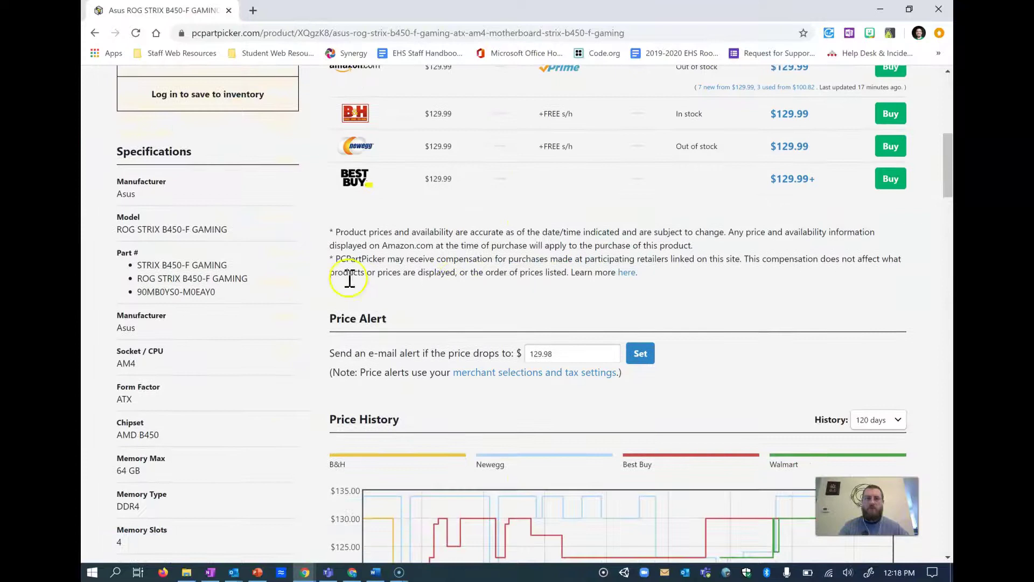
pyautogui.scroll(-4, 245, 270)
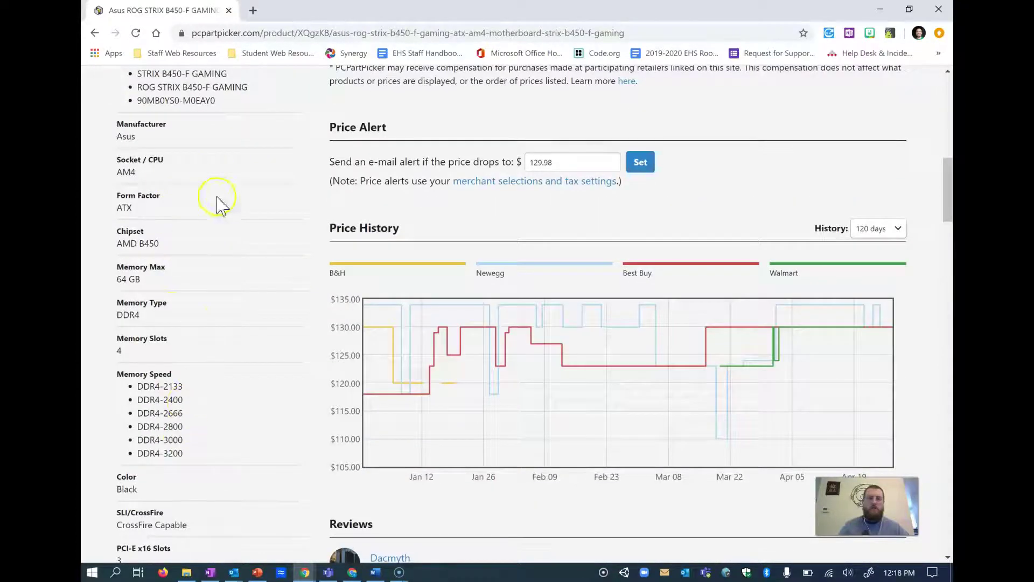
pyautogui.scroll(-2, 197, 296)
pyautogui.scroll(-4, 198, 295)
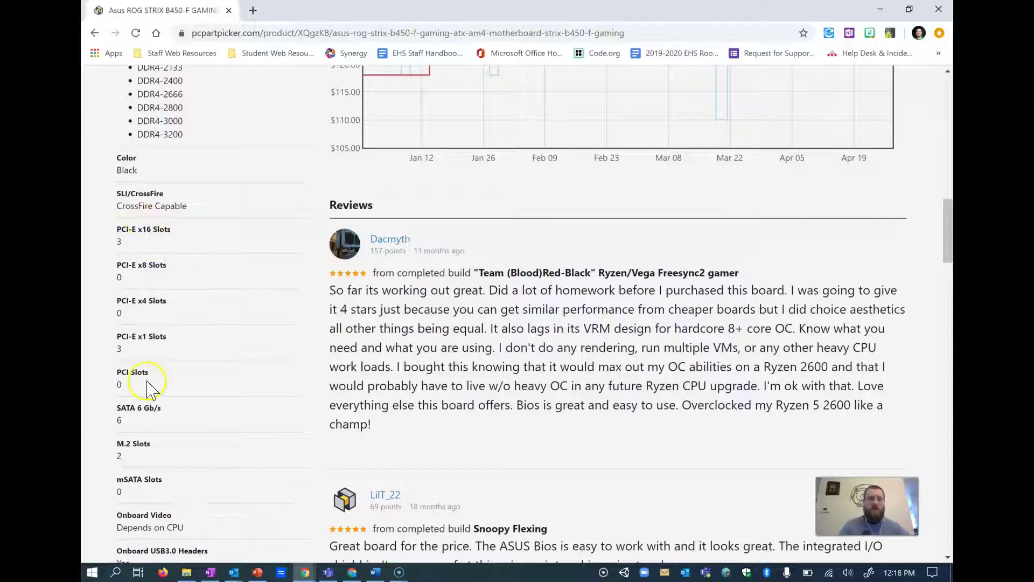
pyautogui.scroll(5, 216, 345)
pyautogui.scroll(7, 214, 350)
pyautogui.scroll(-5, 212, 350)
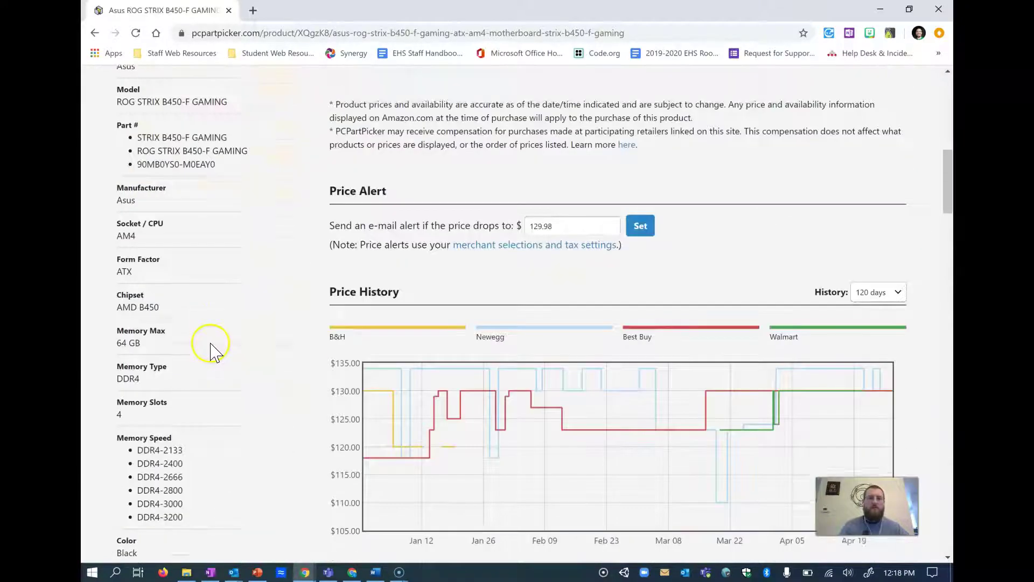
pyautogui.scroll(-5, 210, 350)
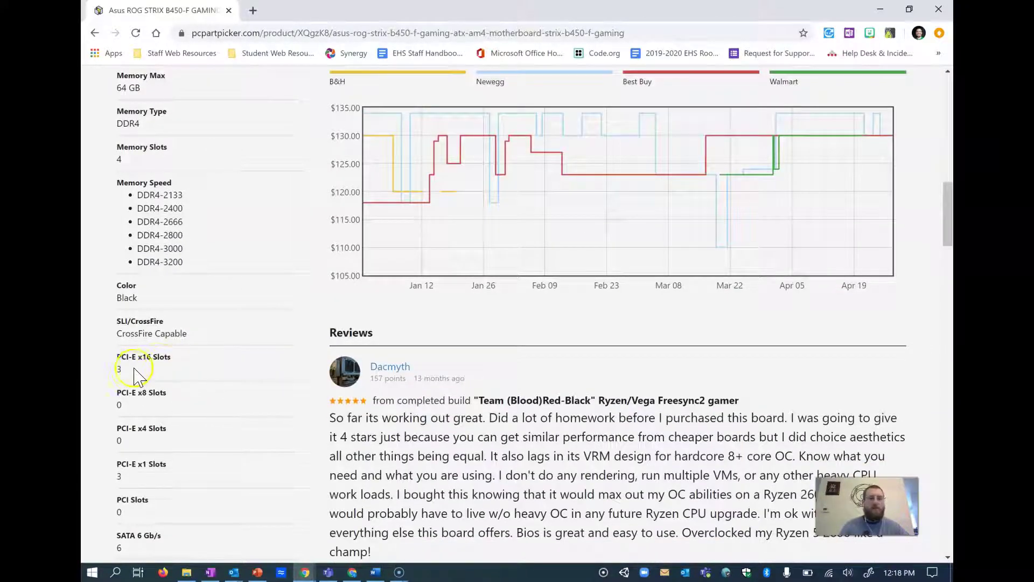
# - Check the merchant prices and add one Asus ROG STRIX B450-F GAMING motherboard to the part list
pyautogui.scroll(16, 192, 383)
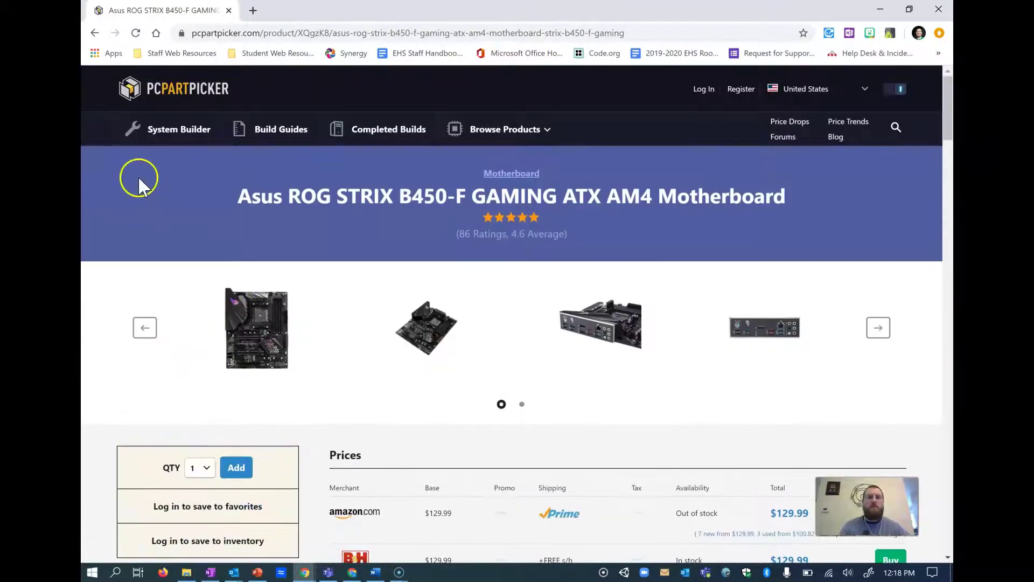
pyautogui.scroll(-6, 811, 372)
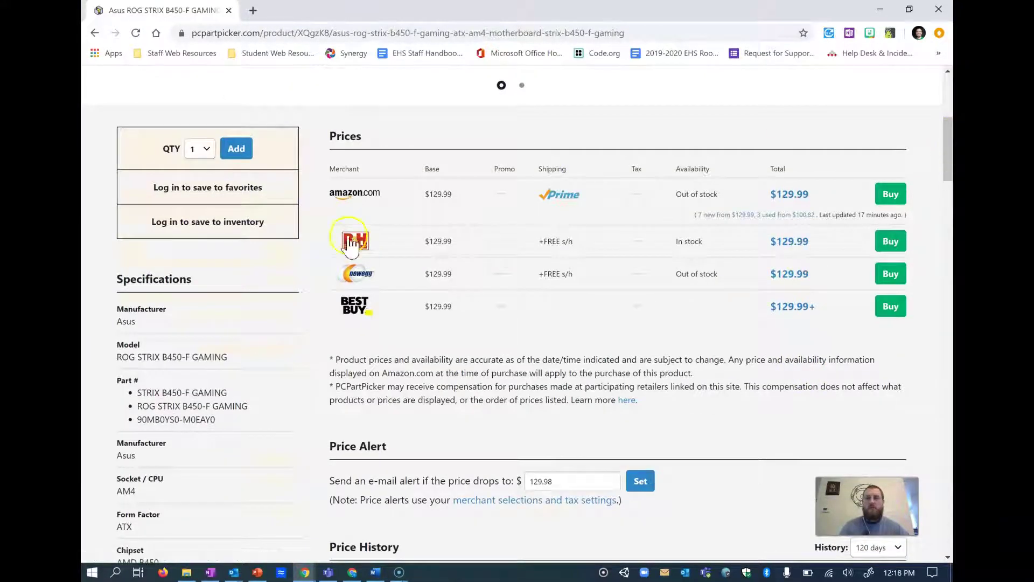
pyautogui.scroll(1, 474, 259)
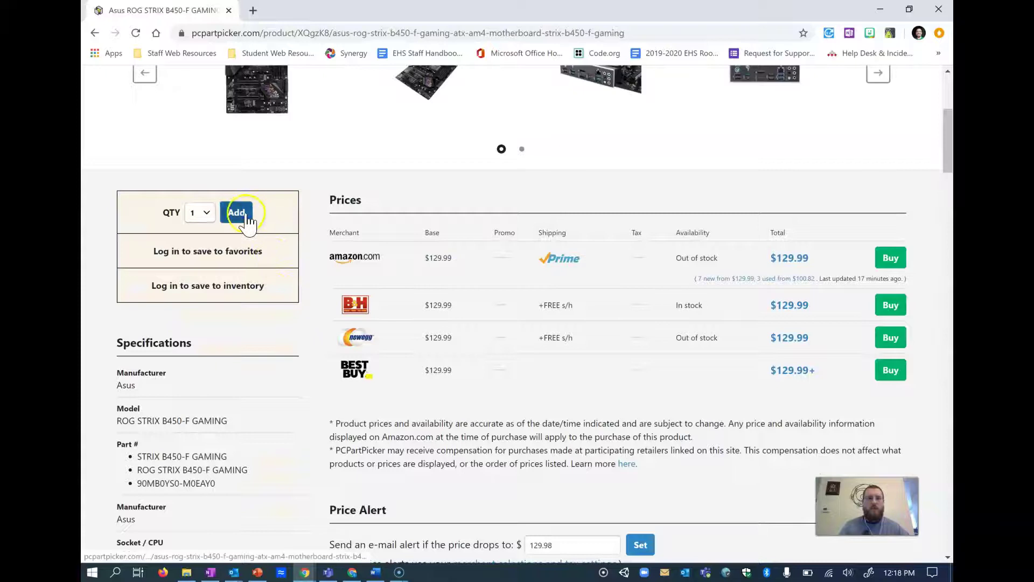
pyautogui.click(247, 215)
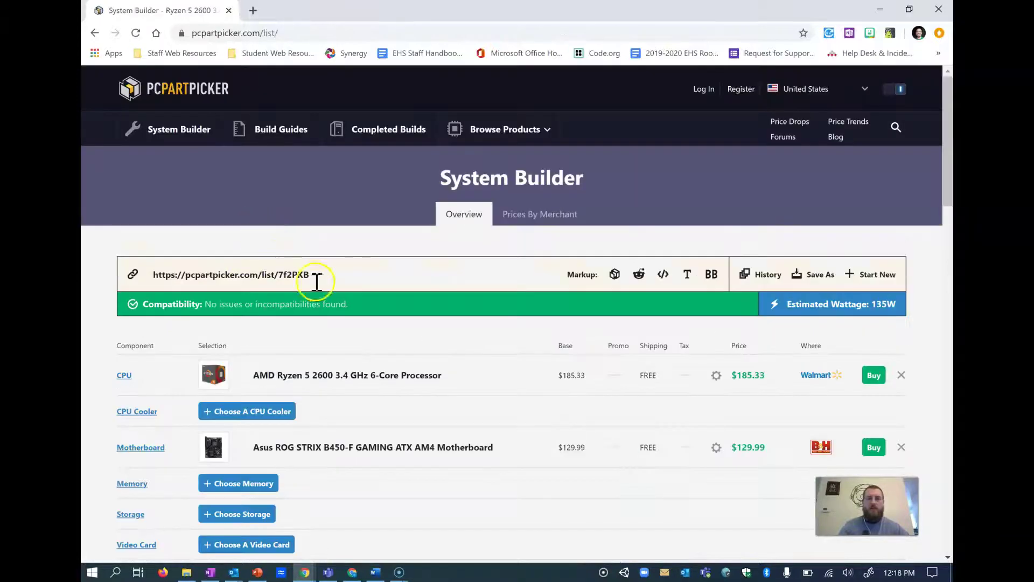
# - Compare the compatible memory kits and add the Corsair Vengeance RGB Pro 32 GB (2 x 16 GB) DDR4-3200 to the part list
pyautogui.scroll(-5, 356, 385)
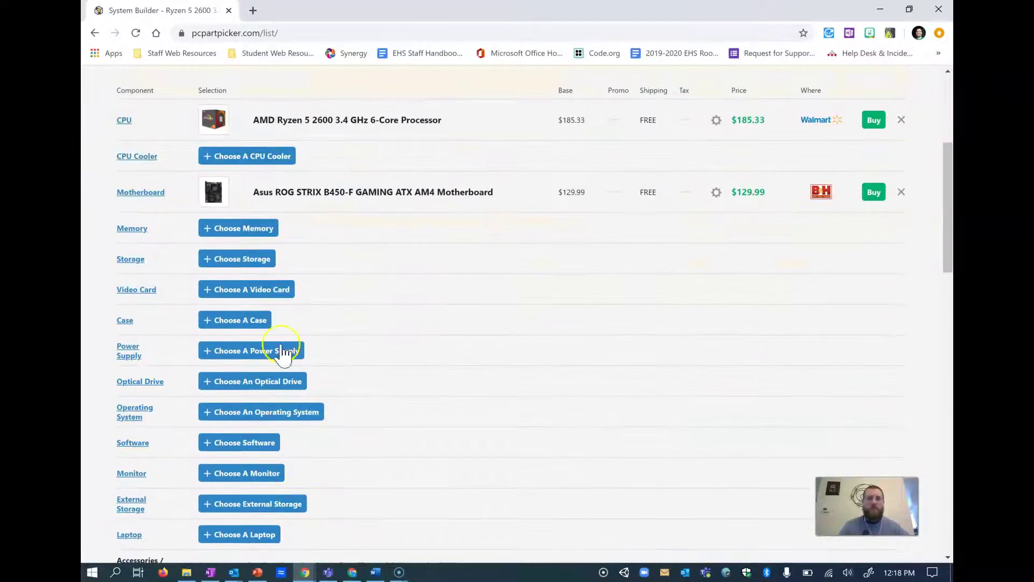
pyautogui.click(231, 231)
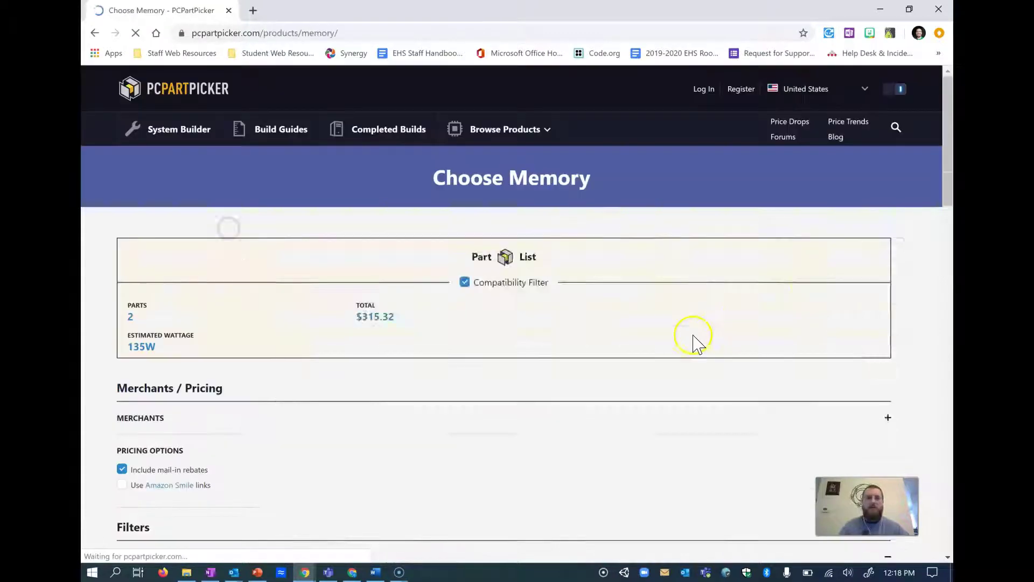
pyautogui.scroll(-1, 458, 300)
pyautogui.scroll(-2, 445, 311)
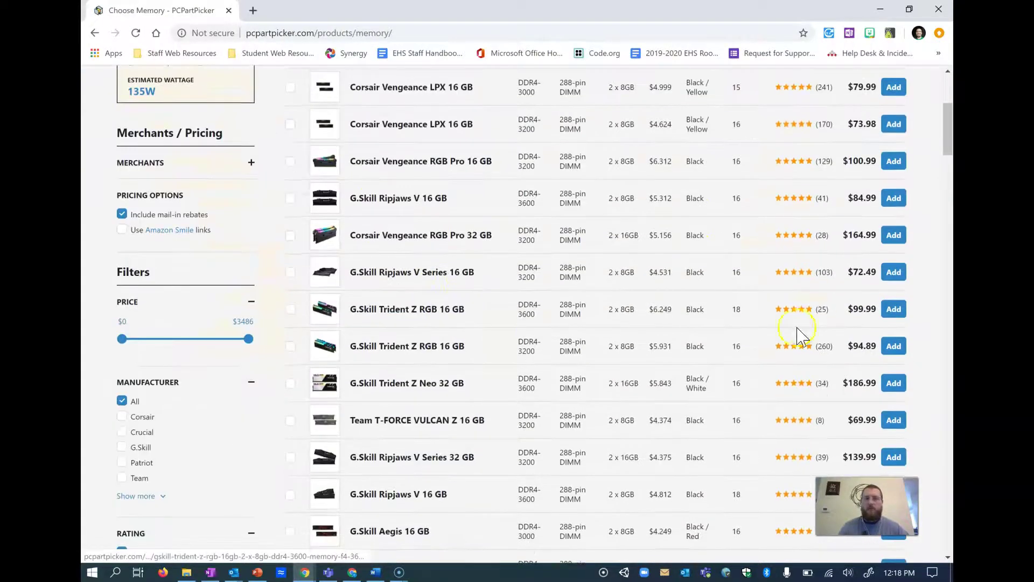
pyautogui.scroll(1, 756, 318)
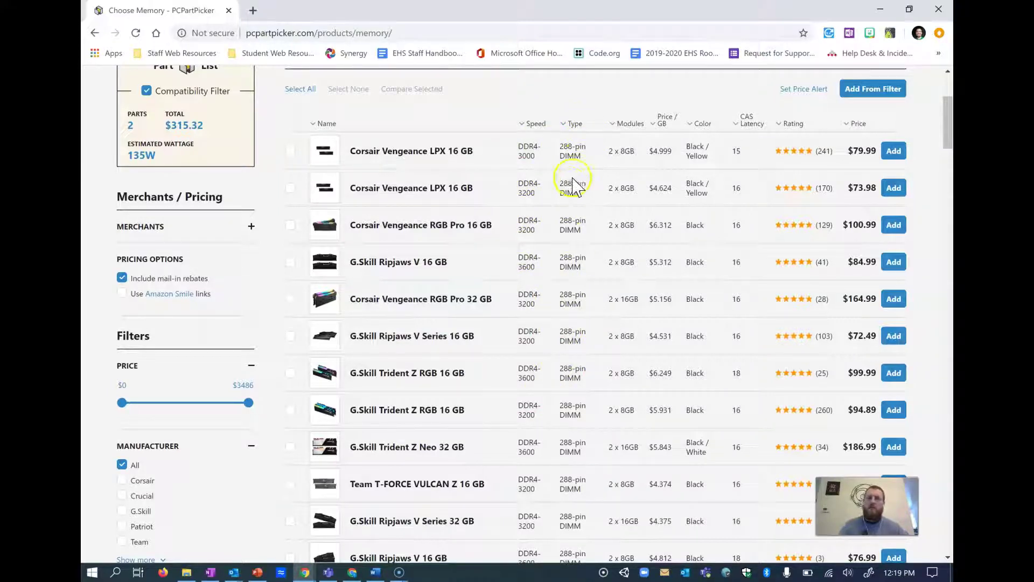
pyautogui.scroll(1, 564, 216)
pyautogui.scroll(-1, 563, 210)
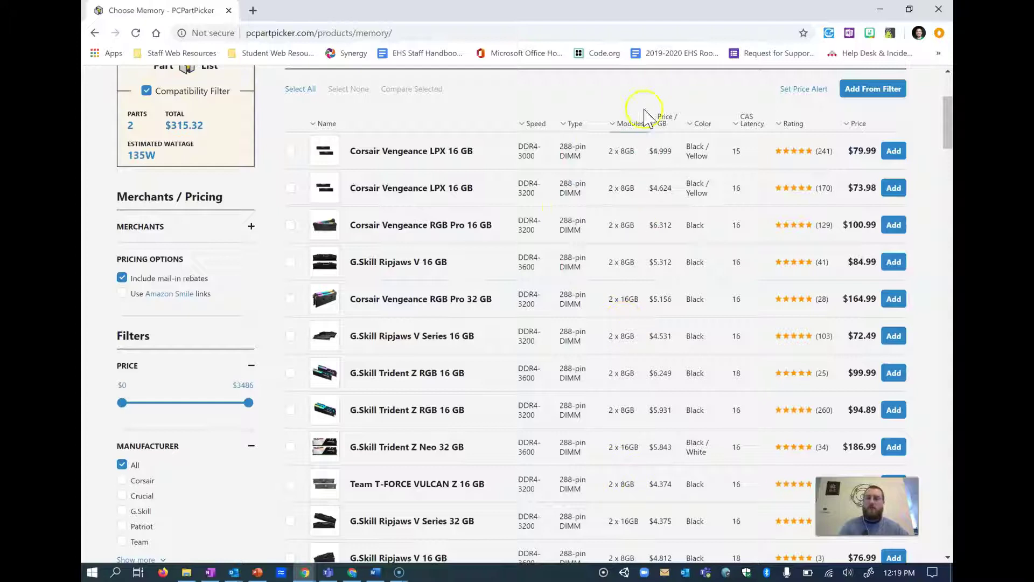
pyautogui.scroll(-2, 623, 181)
pyautogui.scroll(1, 619, 178)
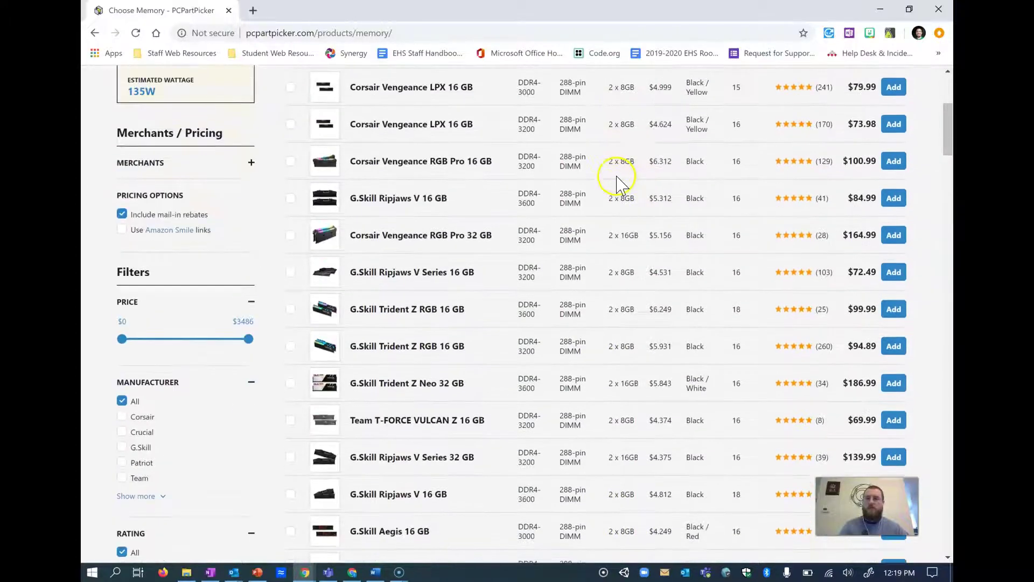
pyautogui.scroll(1, 598, 140)
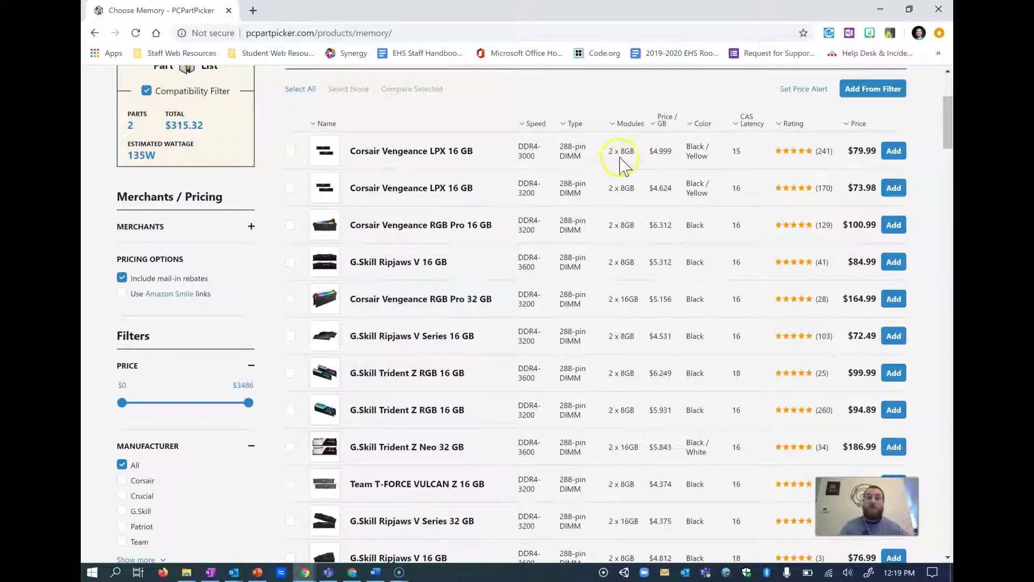
pyautogui.scroll(-2, 621, 161)
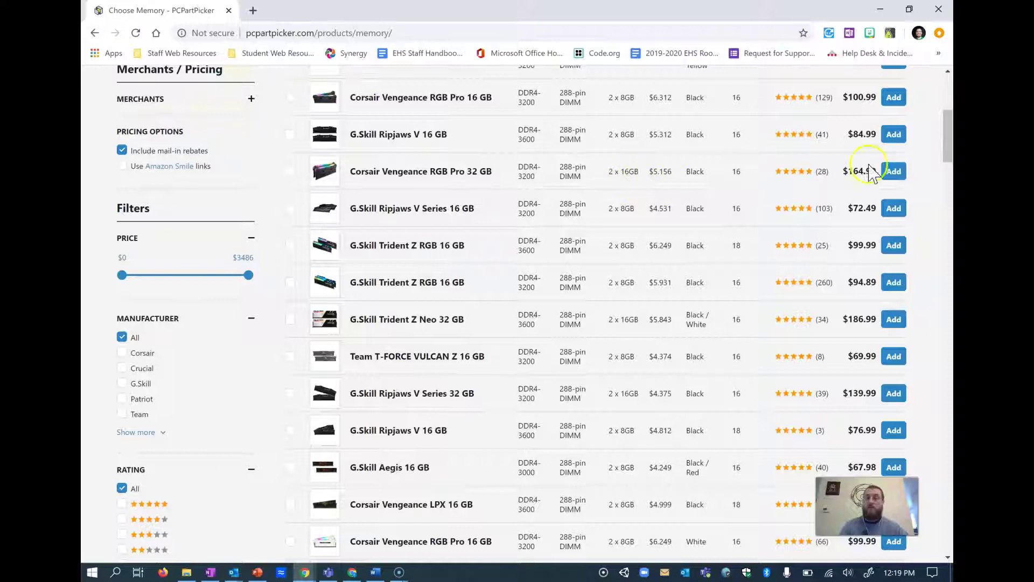
pyautogui.click(883, 177)
pyautogui.scroll(-1, 711, 280)
pyautogui.scroll(-4, 654, 282)
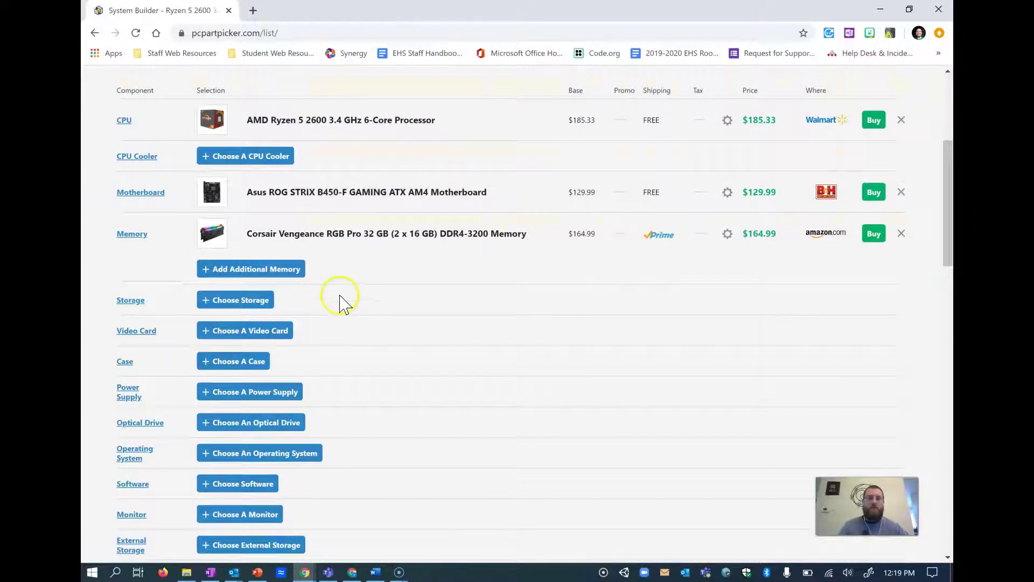
# - Open the storage selection and compare the compatible drives by capacity, type, form factor, interface and price
pyautogui.scroll(-1, 339, 293)
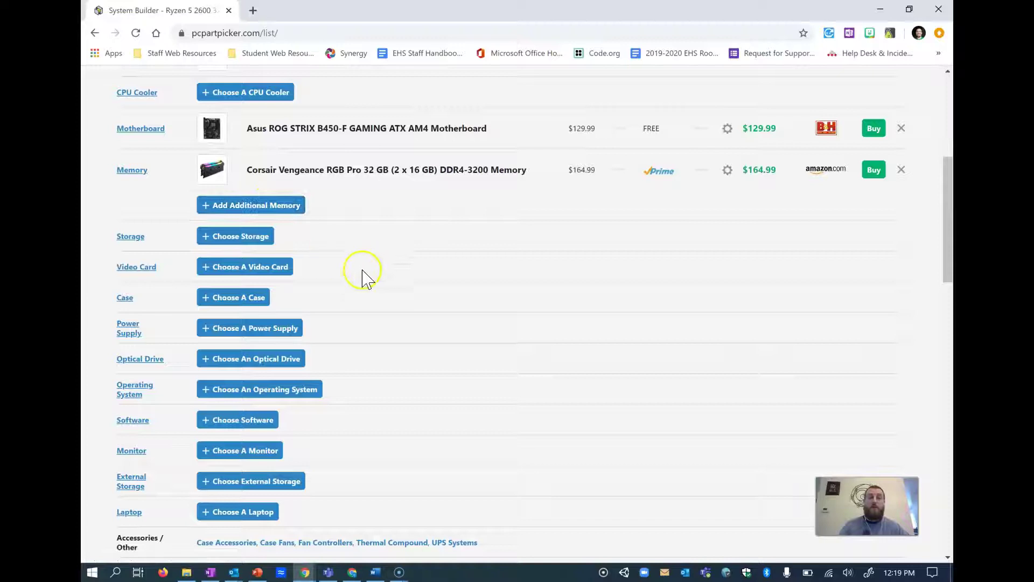
pyautogui.click(258, 246)
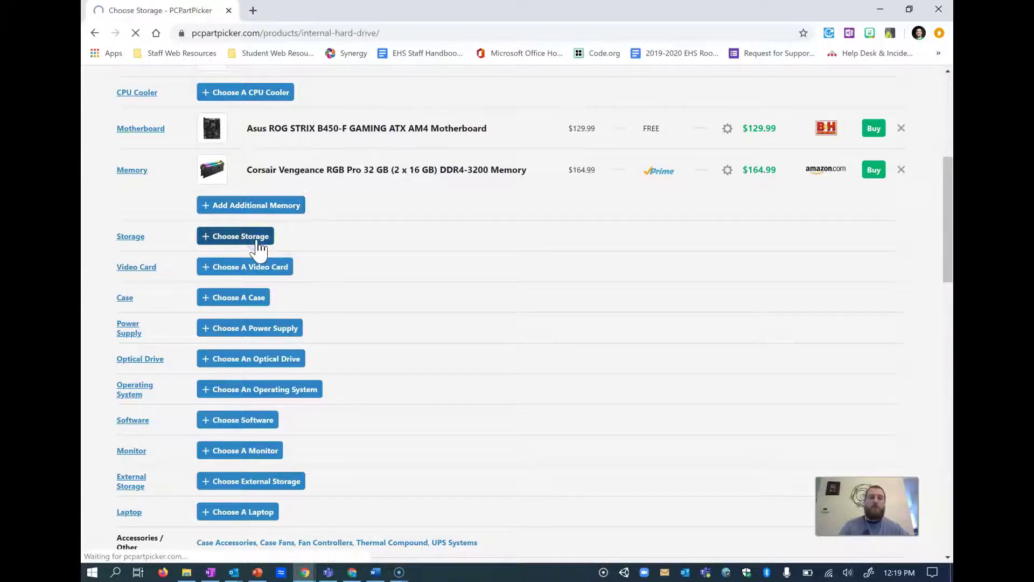
pyautogui.scroll(-1, 323, 345)
pyautogui.scroll(-1, 350, 350)
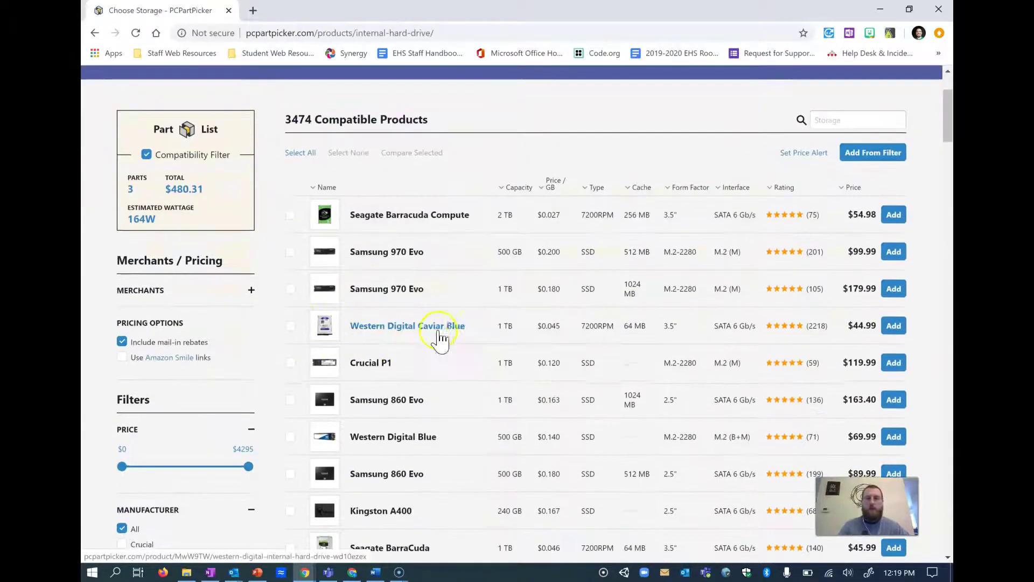
pyautogui.scroll(-1, 749, 312)
pyautogui.scroll(1, 647, 297)
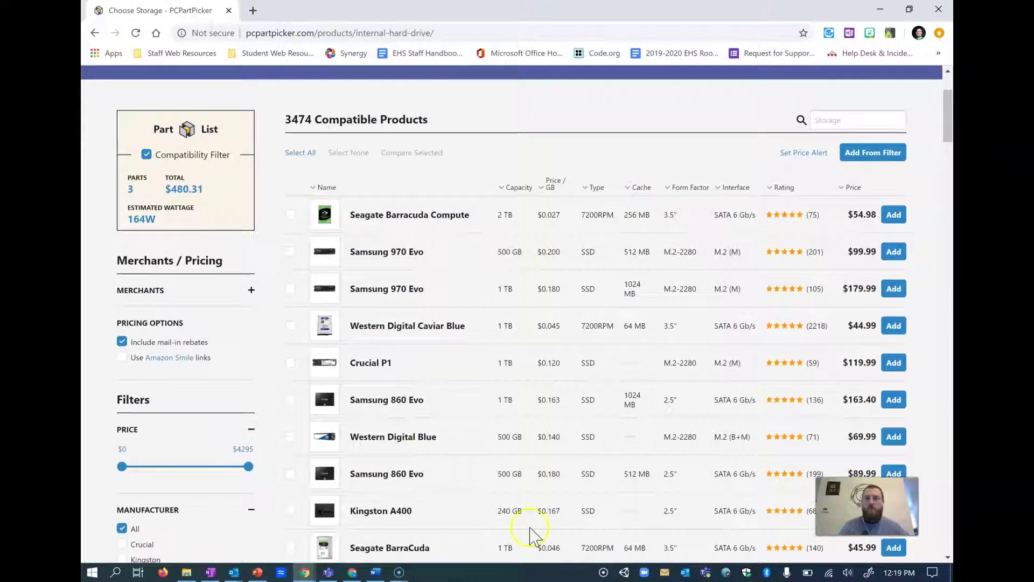
pyautogui.scroll(-1, 674, 365)
pyautogui.scroll(-1, 677, 368)
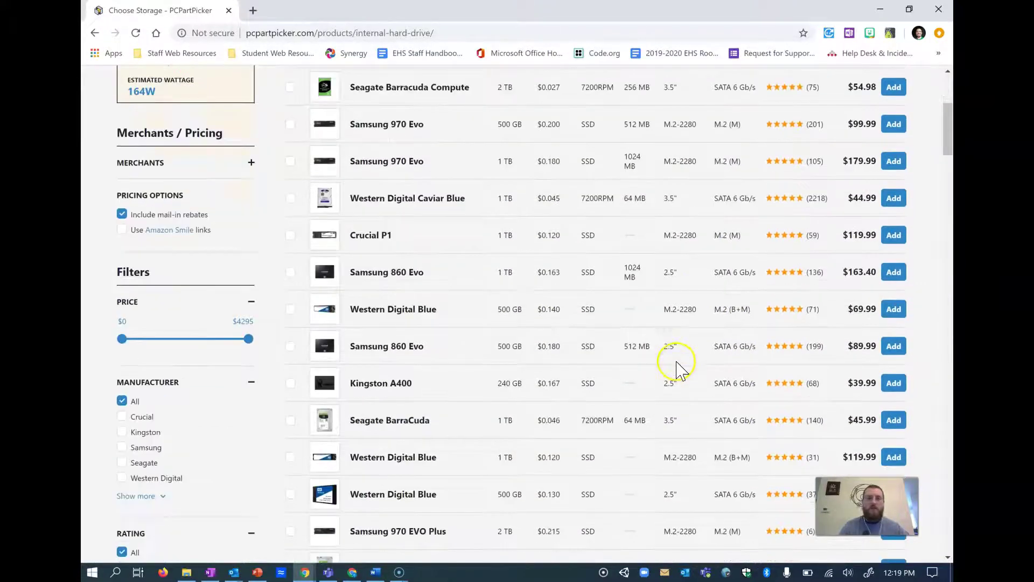
pyautogui.scroll(-1, 592, 371)
pyautogui.scroll(2, 607, 305)
pyautogui.scroll(-1, 523, 233)
pyautogui.scroll(-8, 543, 210)
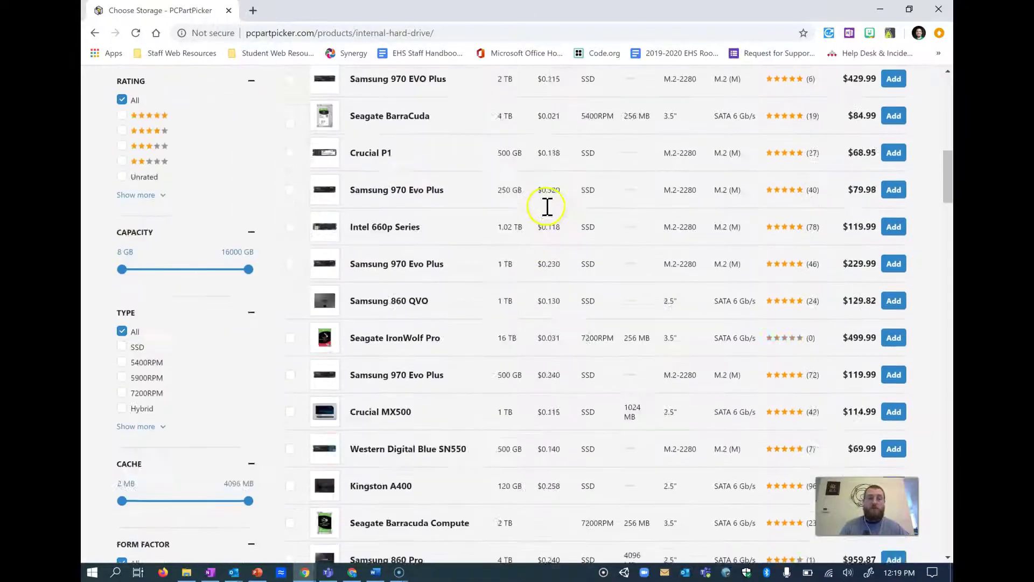
pyautogui.scroll(-1, 547, 210)
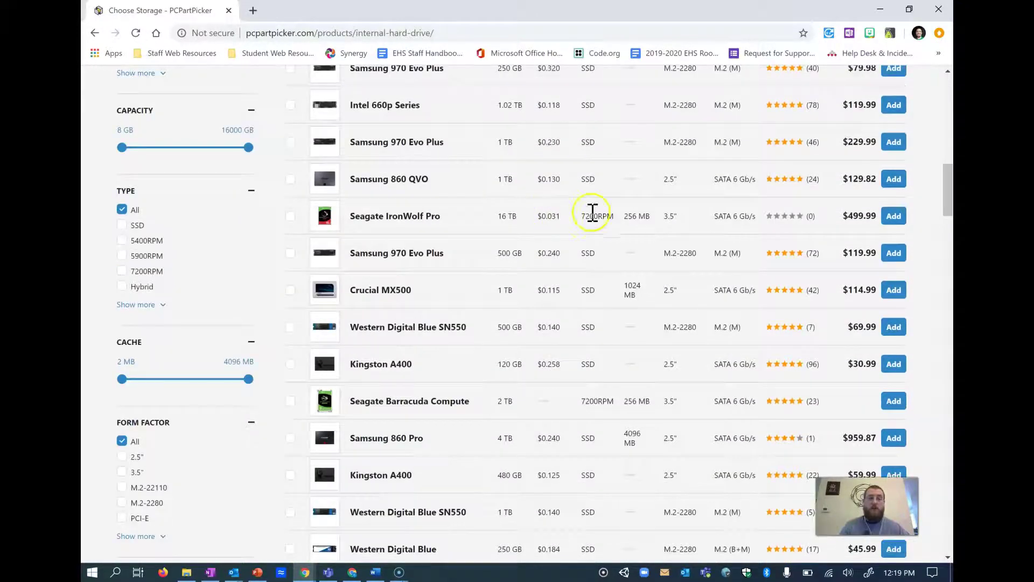
pyautogui.scroll(1, 587, 208)
pyautogui.scroll(-1, 589, 204)
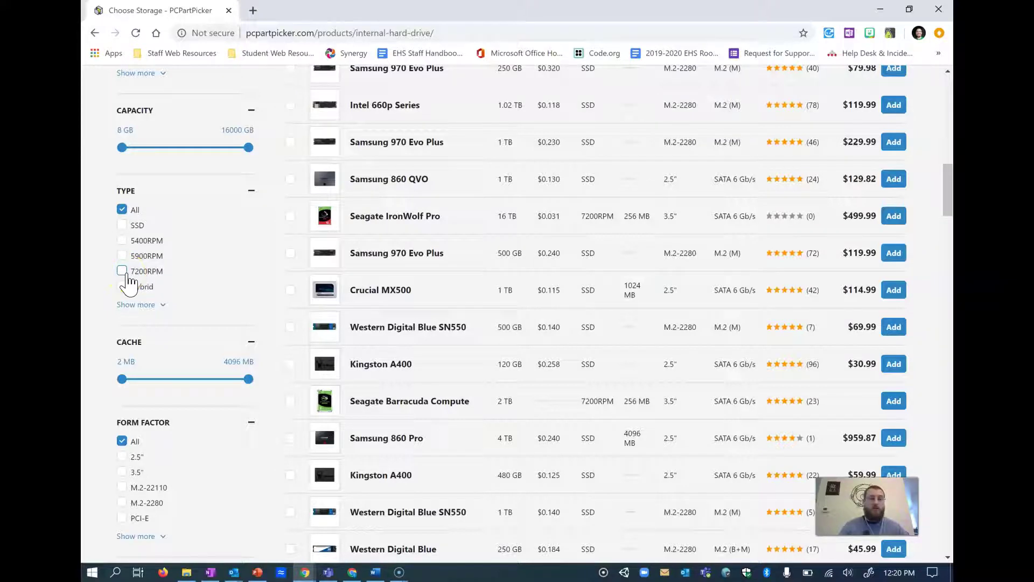
# - Filter the storage type to SSD and add the Samsung 970 Evo 1 TB M.2-2280 NVME drive to the part list
pyautogui.scroll(3, 604, 250)
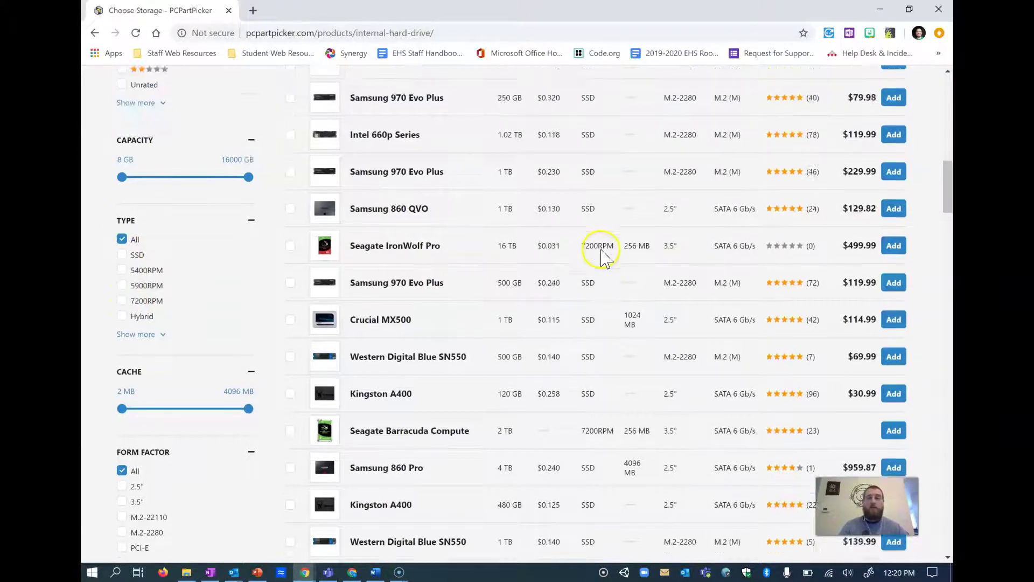
pyautogui.scroll(3, 605, 254)
pyautogui.scroll(-5, 474, 282)
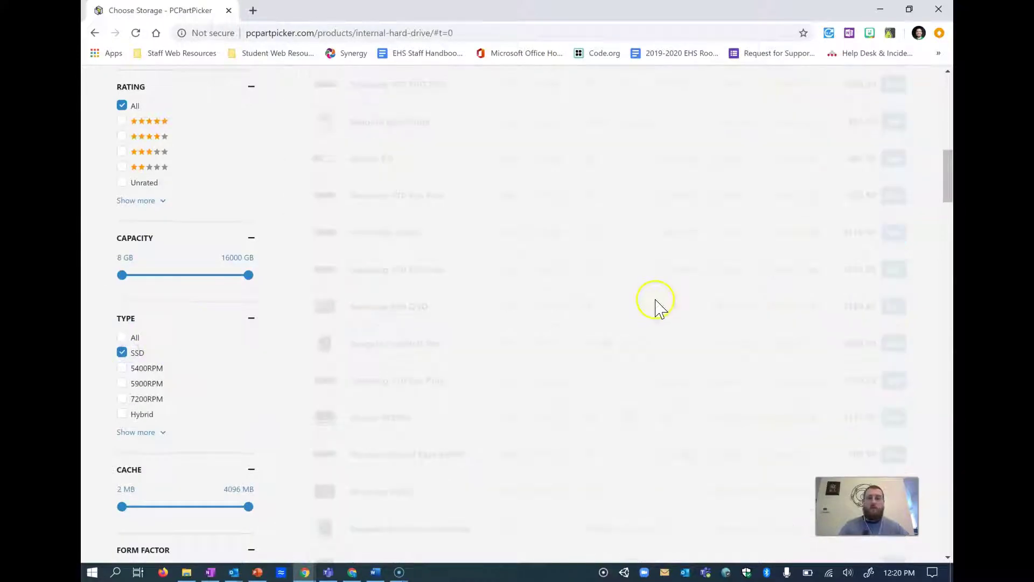
pyautogui.scroll(2, 671, 301)
pyautogui.scroll(10, 672, 313)
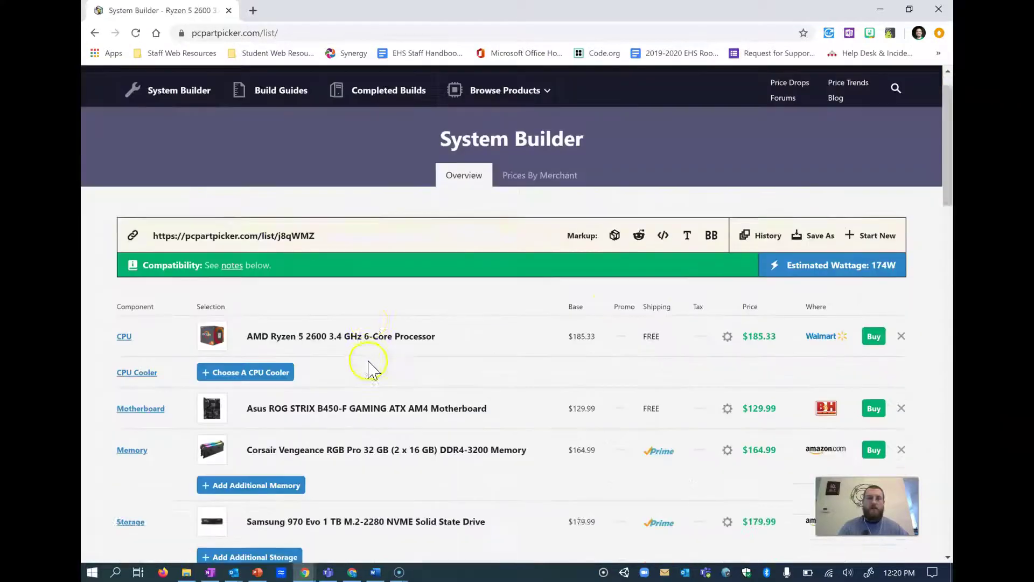
# - Choose additional storage filtered to 7200RPM drives and add the Seagate Barracuda Compute 2 TB to the part list
pyautogui.scroll(-3, 371, 370)
pyautogui.click(280, 411)
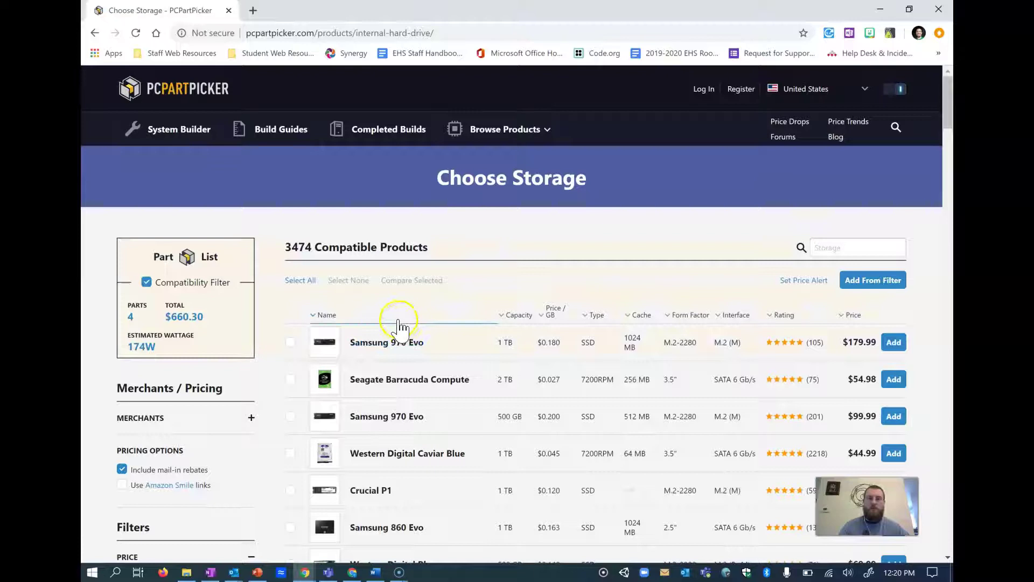
pyautogui.scroll(-11, 399, 326)
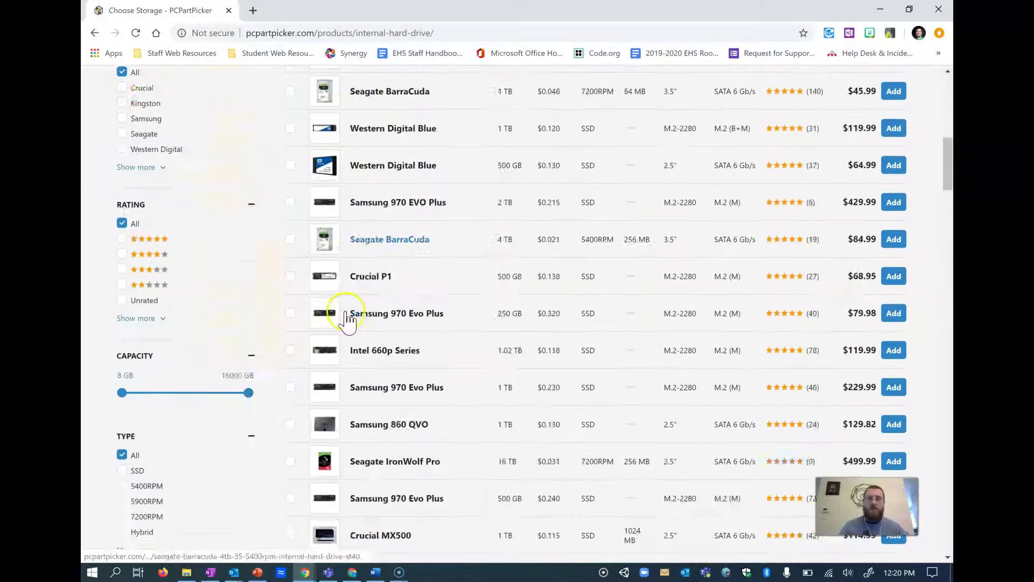
pyautogui.scroll(-2, 347, 319)
pyautogui.click(128, 398)
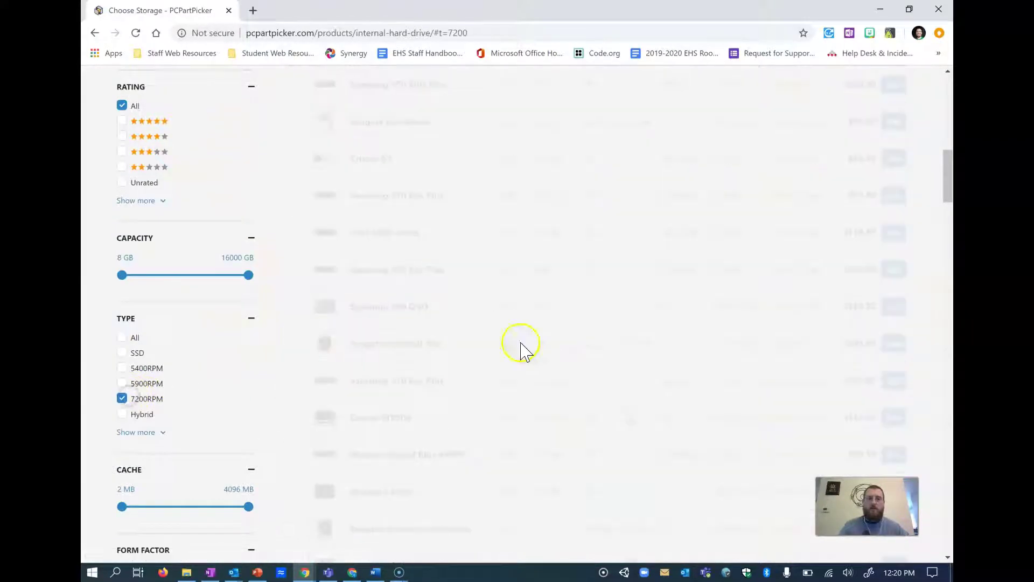
pyautogui.scroll(3, 609, 317)
pyautogui.scroll(5, 606, 316)
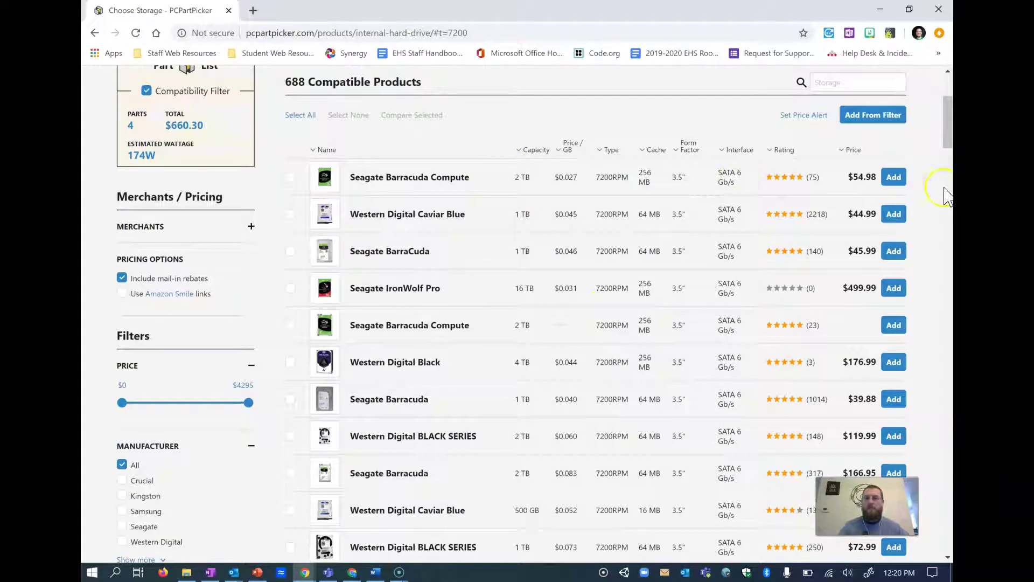
pyautogui.click(894, 177)
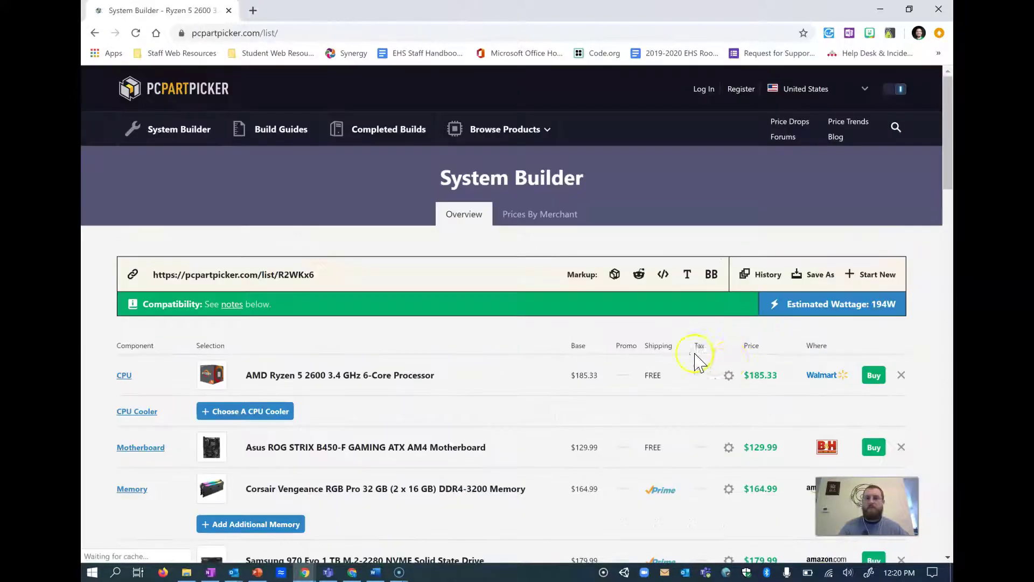
# - Compare the compatible cases by type, color, side panel and drive bays, and add the white NZXT H510 ATX Mid Tower
pyautogui.scroll(-3, 653, 369)
pyautogui.scroll(-5, 647, 367)
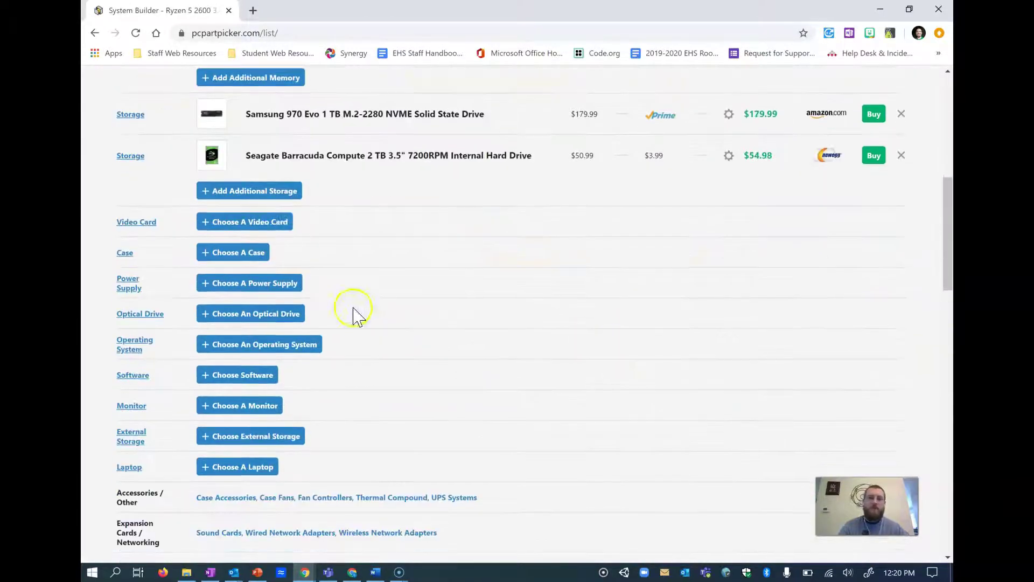
pyautogui.click(227, 253)
pyautogui.scroll(-6, 491, 318)
pyautogui.scroll(3, 479, 321)
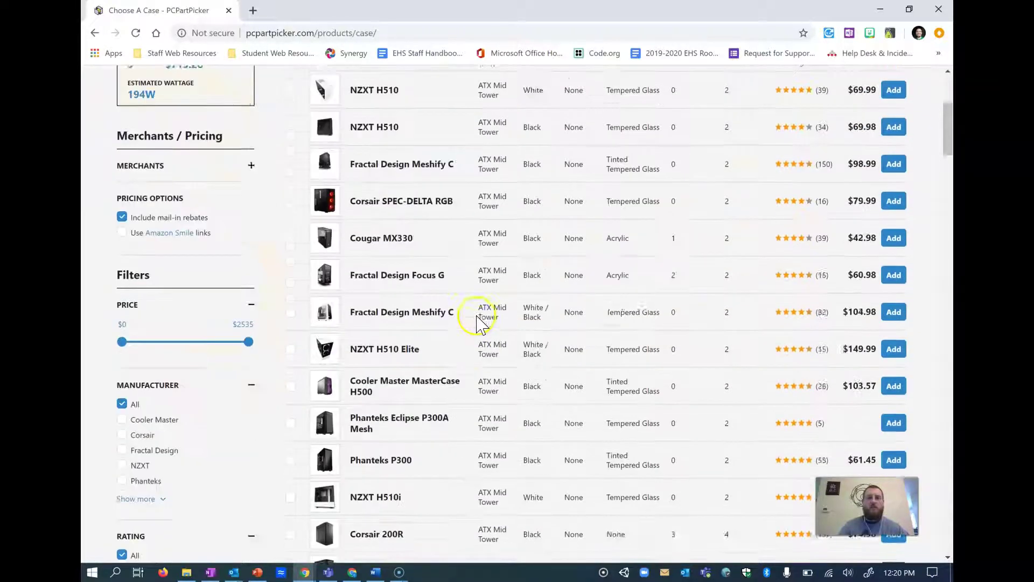
pyautogui.scroll(-1, 366, 183)
pyautogui.scroll(1, 377, 213)
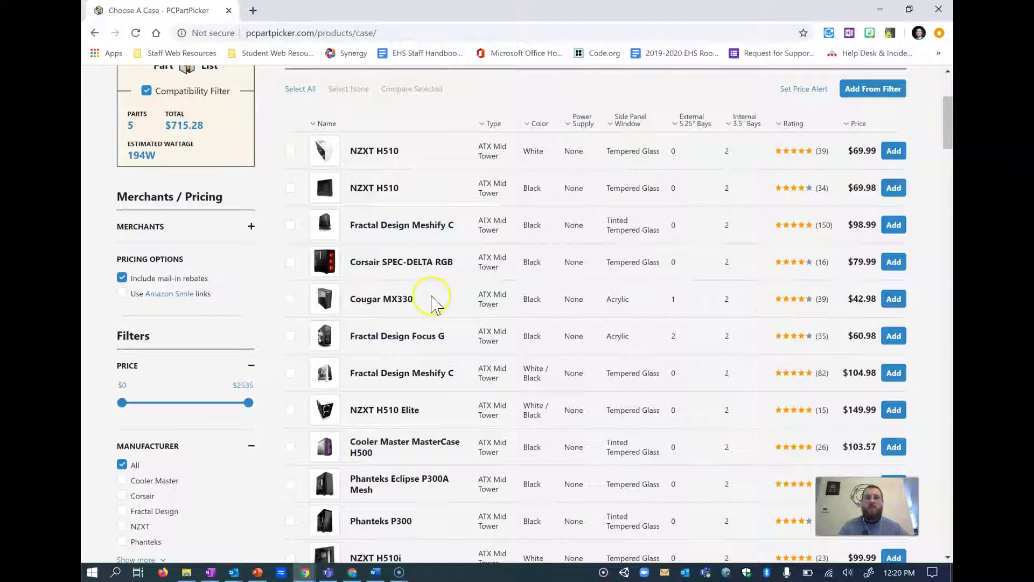
pyautogui.scroll(2, 433, 303)
pyautogui.scroll(-1, 784, 334)
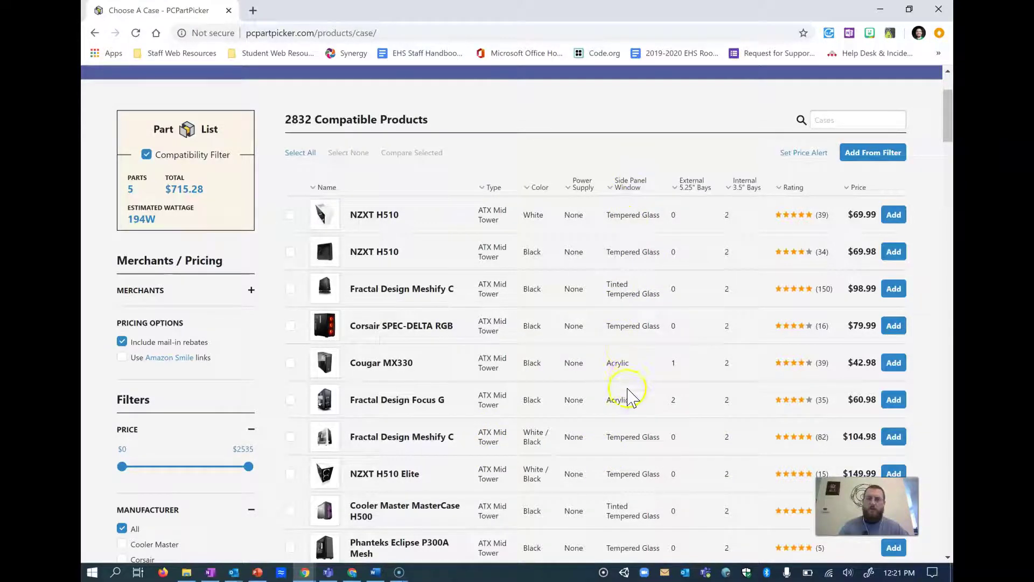
pyautogui.scroll(-8, 620, 323)
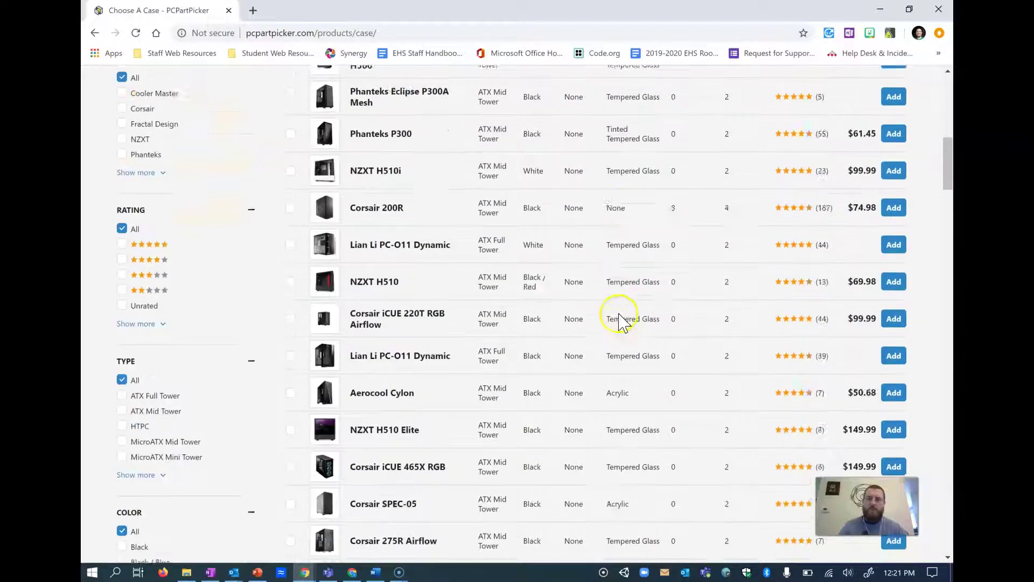
pyautogui.scroll(4, 620, 312)
pyautogui.scroll(4, 621, 313)
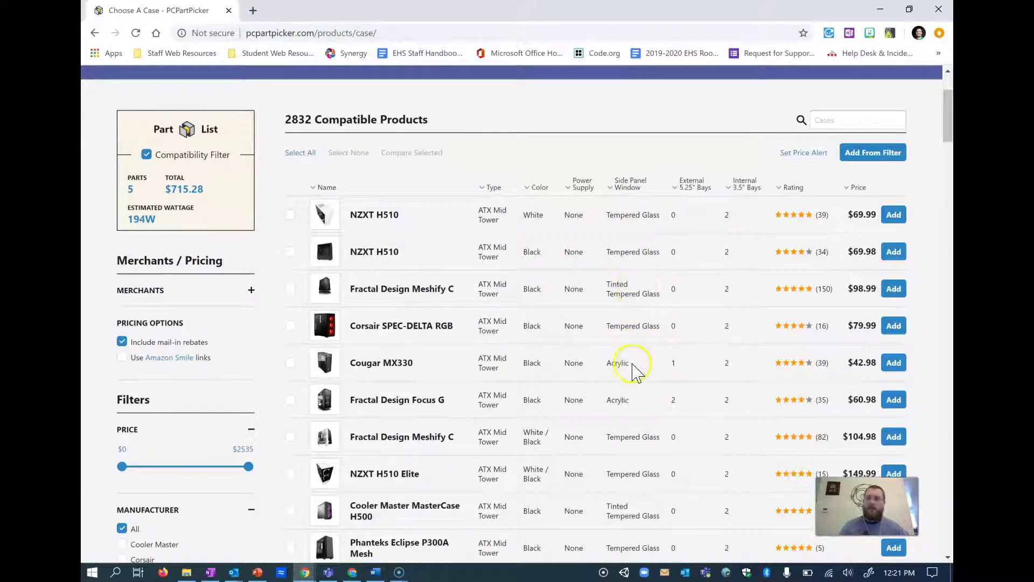
pyautogui.click(893, 214)
# - Review the part list to check the chosen components and which categories still need a part
pyautogui.scroll(-6, 533, 345)
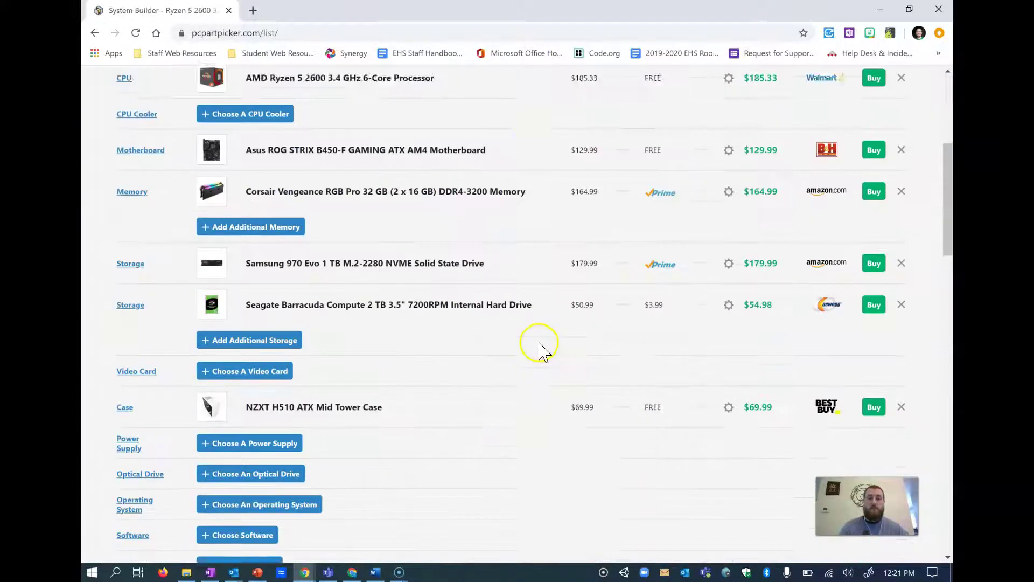
pyautogui.scroll(1, 530, 344)
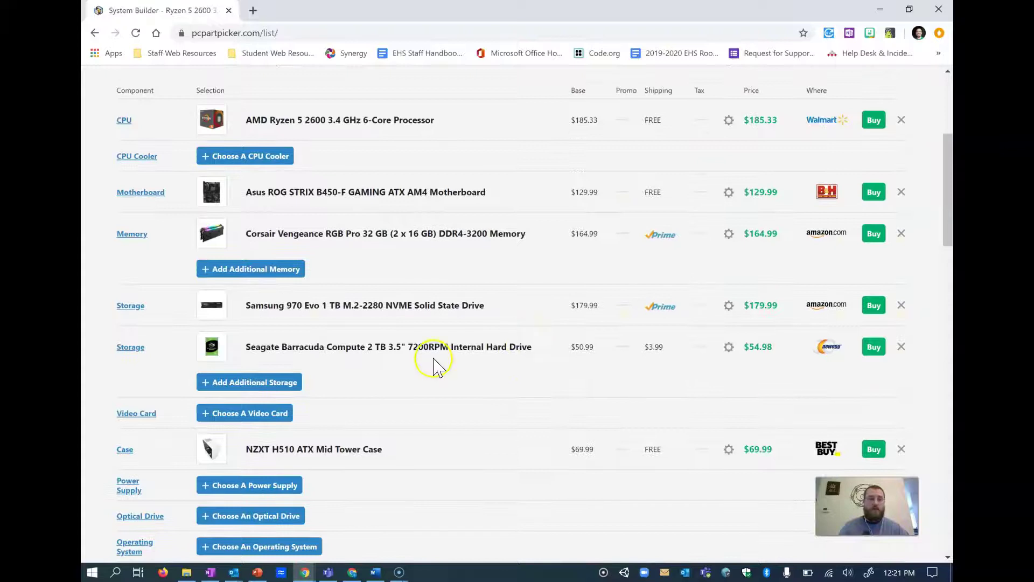
pyautogui.scroll(-6, 242, 445)
pyautogui.scroll(1, 240, 429)
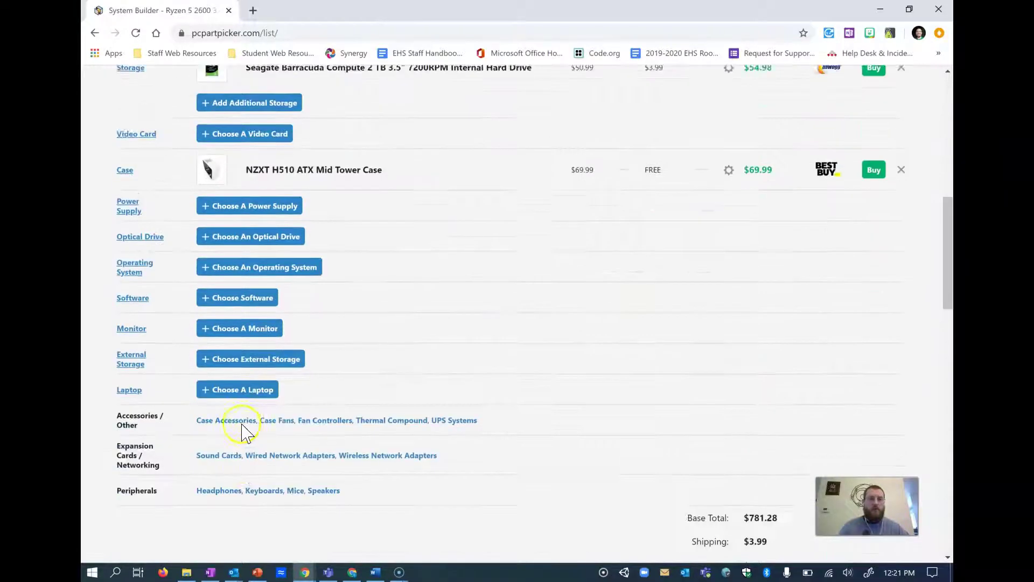
pyautogui.scroll(5, 243, 431)
pyautogui.scroll(-1, 247, 432)
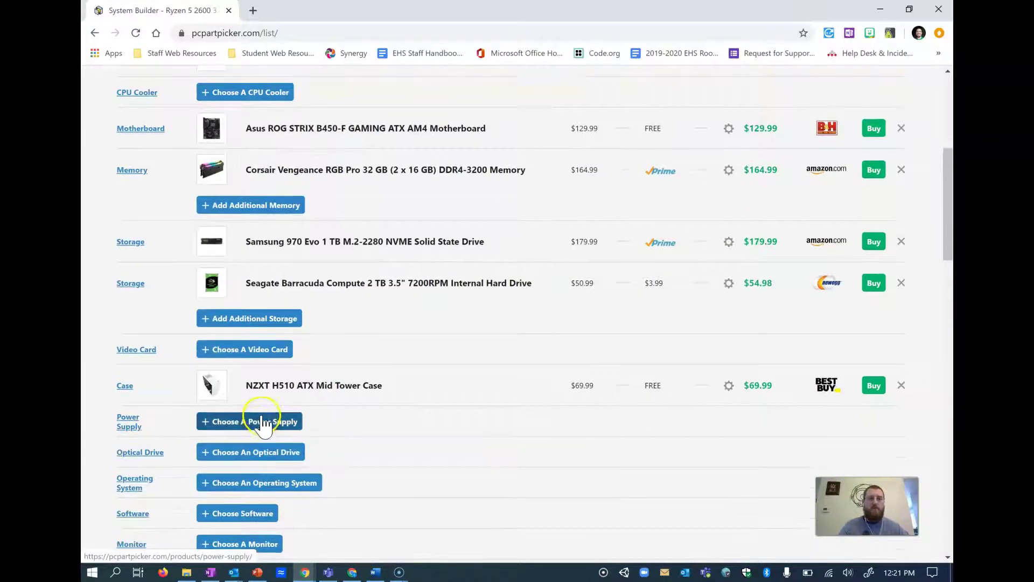
pyautogui.scroll(1, 263, 423)
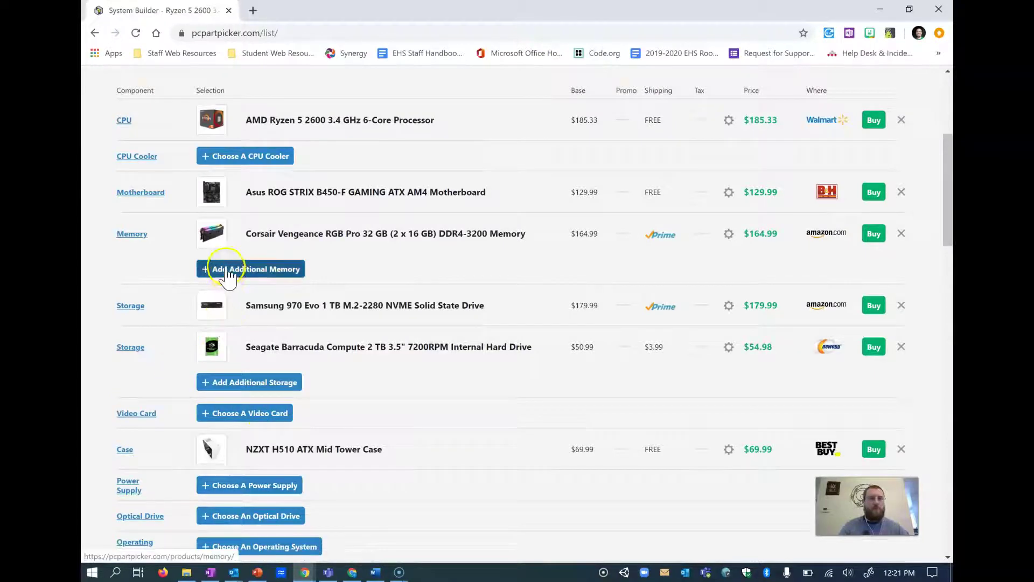
pyautogui.scroll(-1, 265, 353)
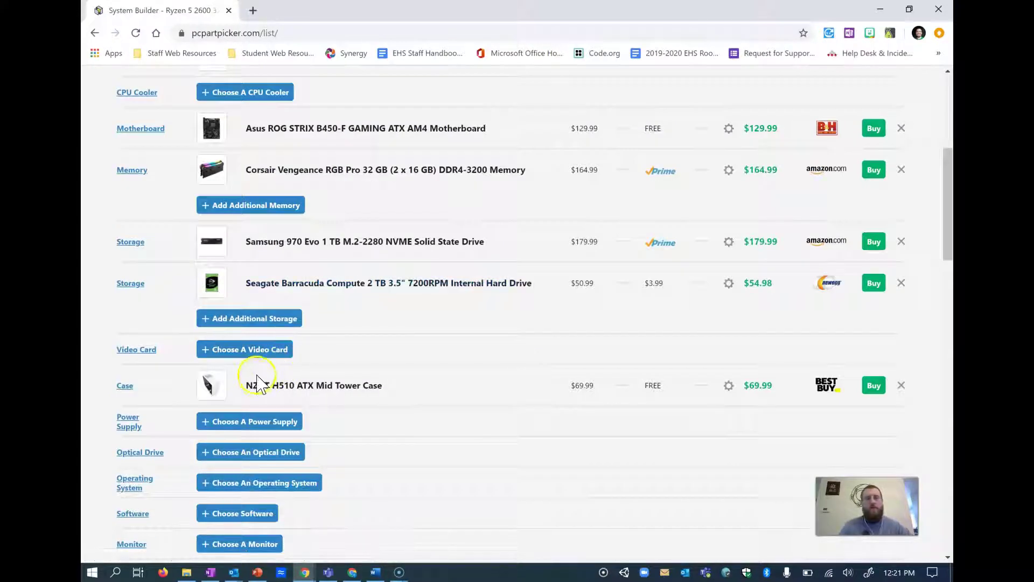
# - Compare the compatible video cards and add the Gigabyte WINDFORCE OC 3X GeForce RTX 2070 SUPER 8 GB to the part list
pyautogui.click(249, 350)
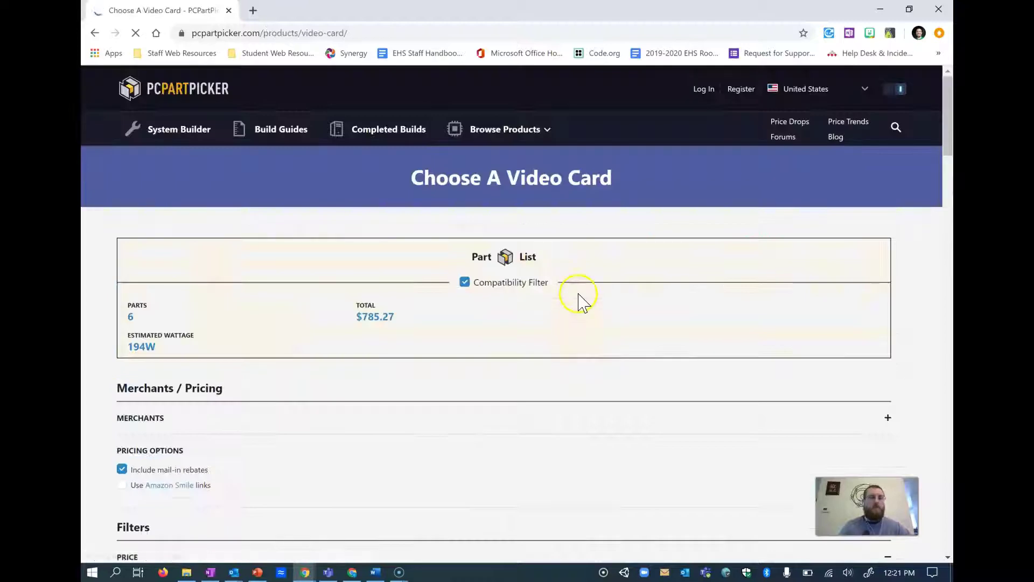
pyautogui.scroll(-5, 582, 296)
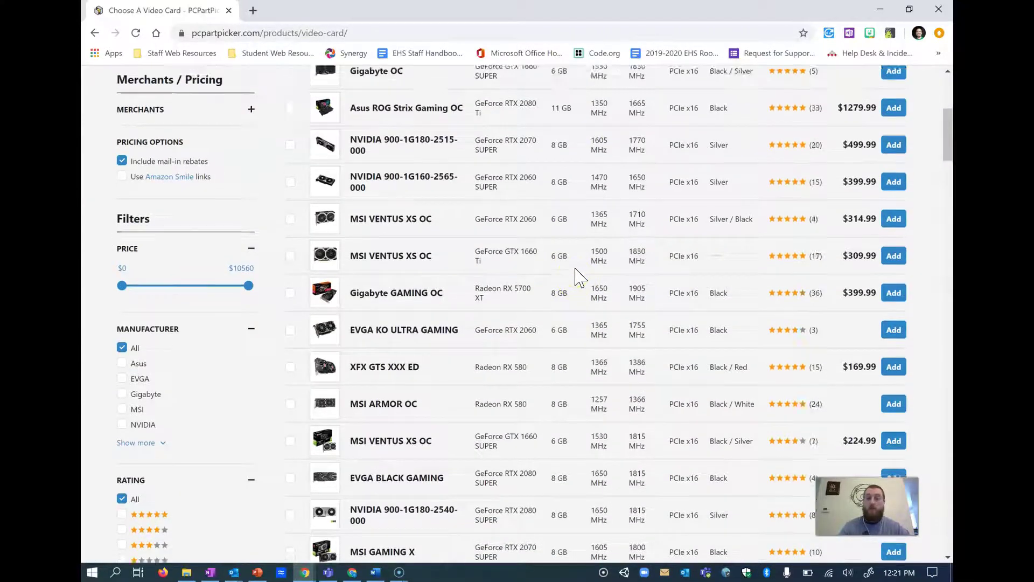
pyautogui.scroll(2, 580, 277)
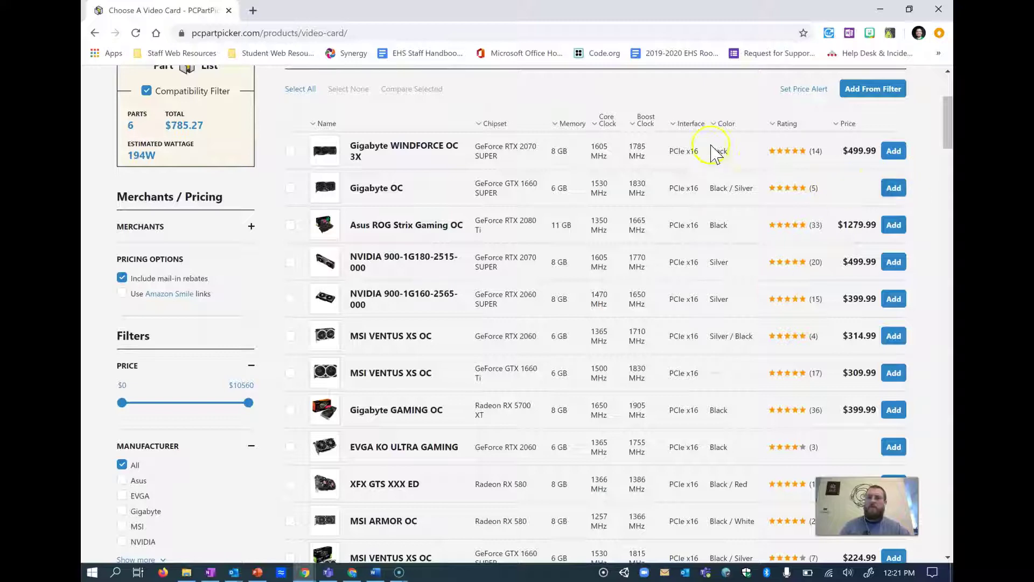
pyautogui.click(894, 151)
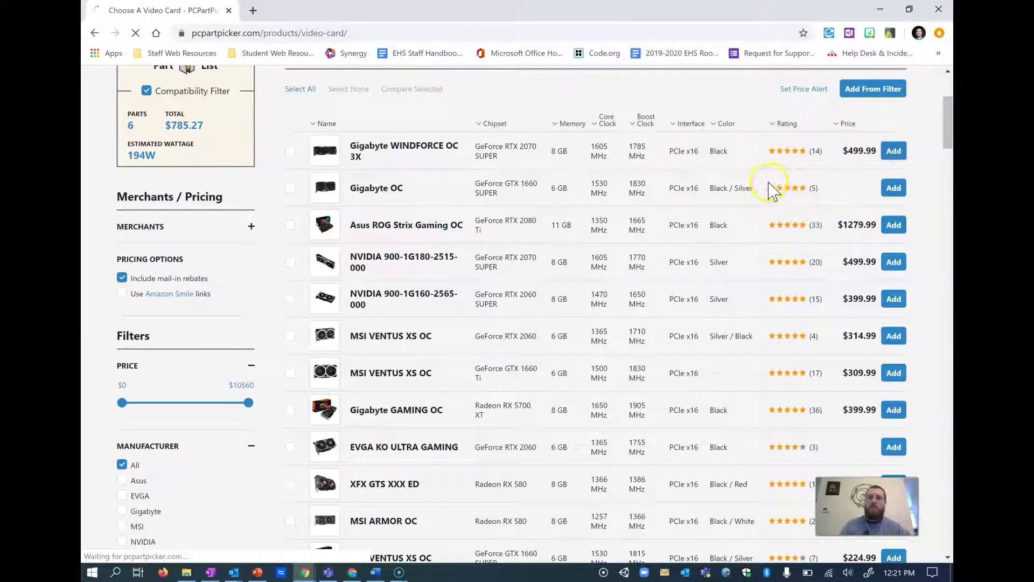
# - Examine the part list with the video card included, checking merchants, prices, the base total and the remaining component categories
pyautogui.scroll(-5, 580, 315)
pyautogui.scroll(-2, 574, 310)
pyautogui.scroll(2, 573, 316)
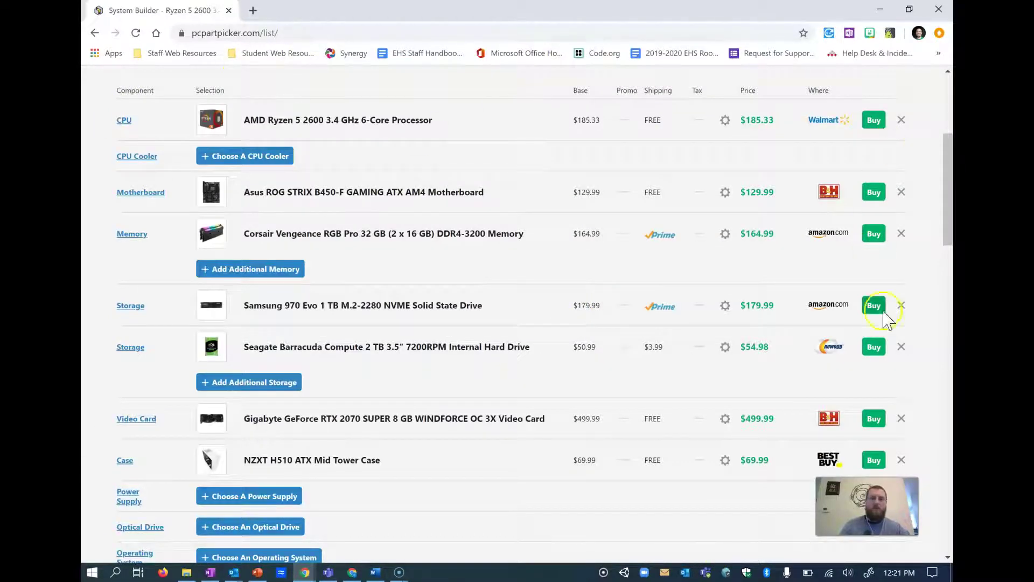
pyautogui.scroll(-1, 238, 408)
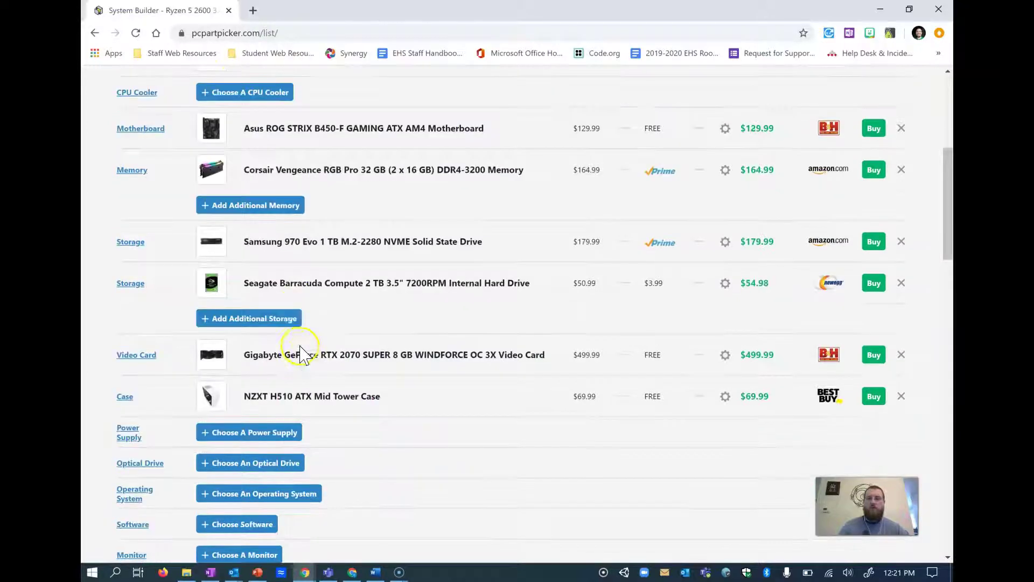
pyautogui.scroll(1, 312, 325)
pyautogui.scroll(-4, 312, 308)
pyautogui.scroll(2, 329, 286)
pyautogui.scroll(-4, 330, 273)
pyautogui.scroll(2, 341, 268)
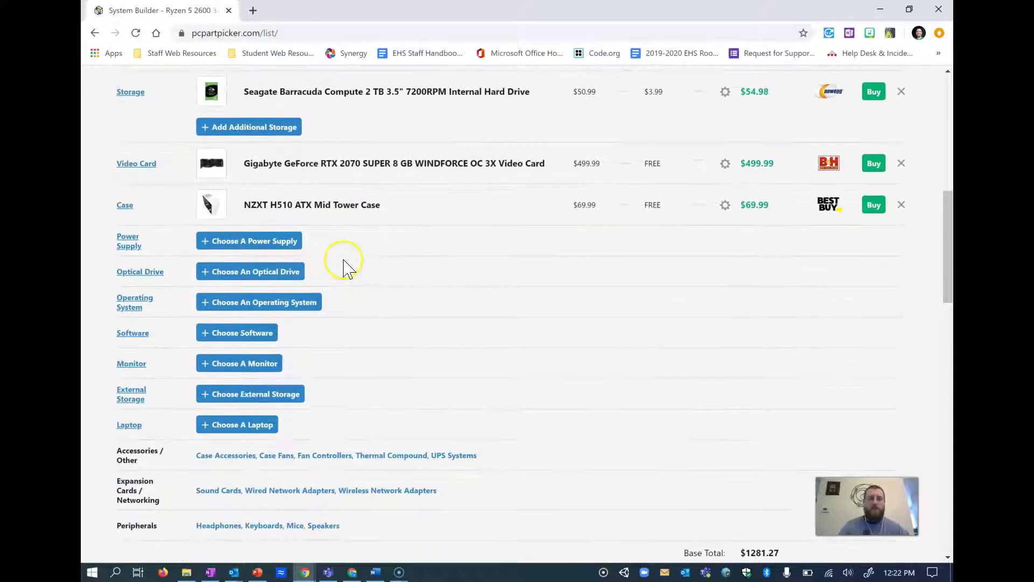
# - Browse the compatible sound cards and add the Creative Labs Sound Blaster AE-9 to the part list
pyautogui.click(218, 491)
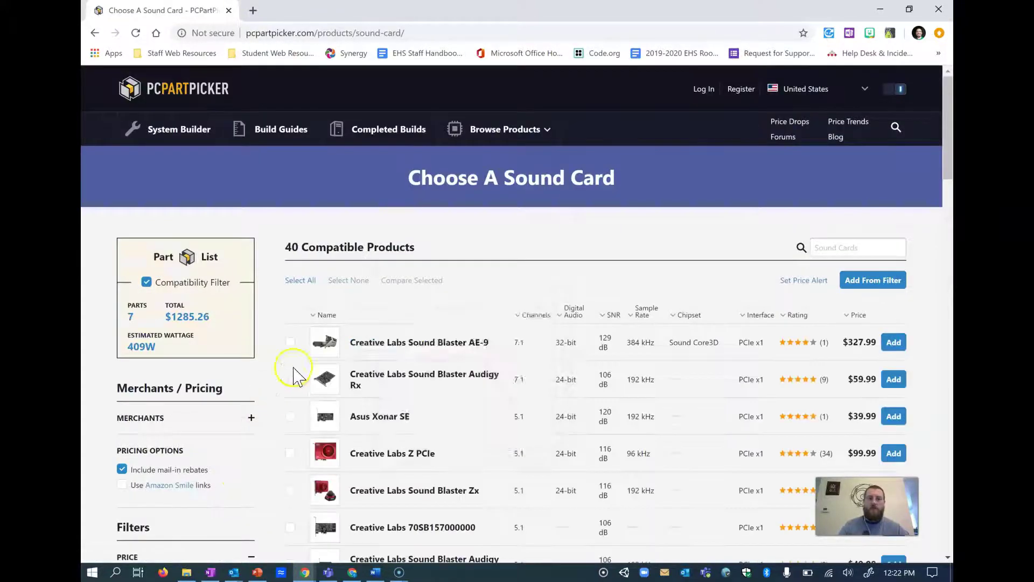
pyautogui.scroll(-5, 561, 342)
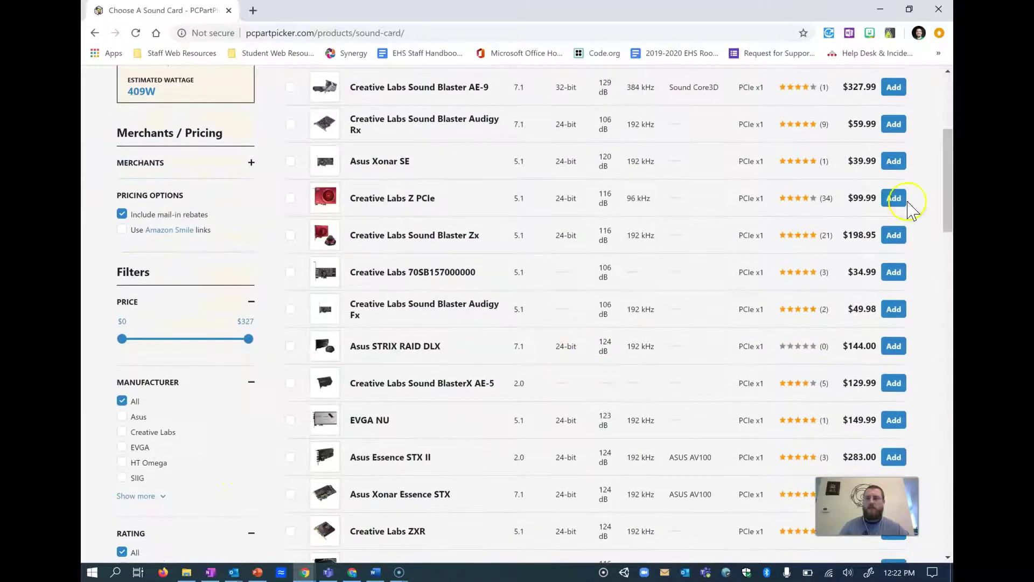
pyautogui.scroll(1, 905, 138)
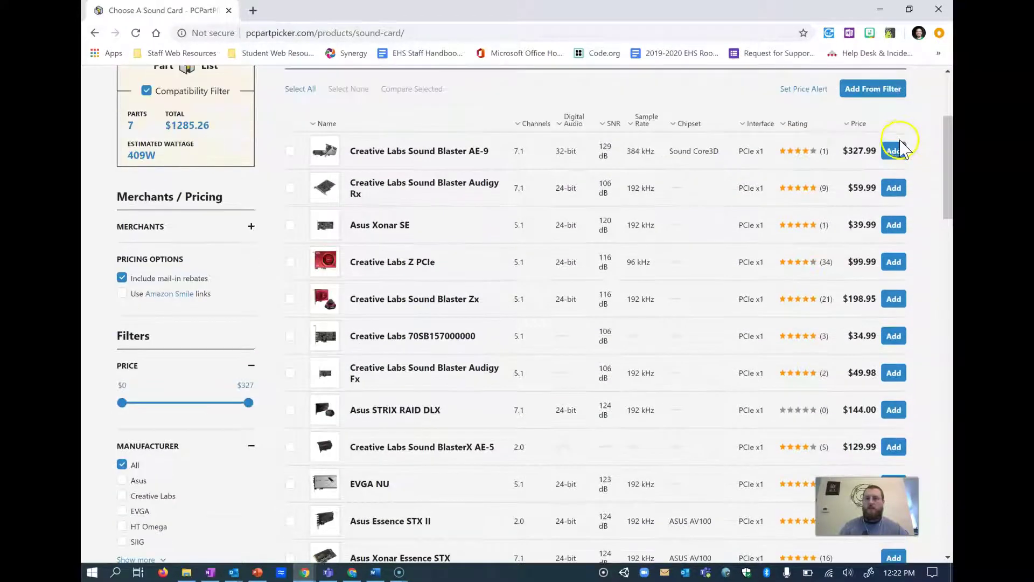
pyautogui.click(895, 151)
pyautogui.scroll(-6, 773, 277)
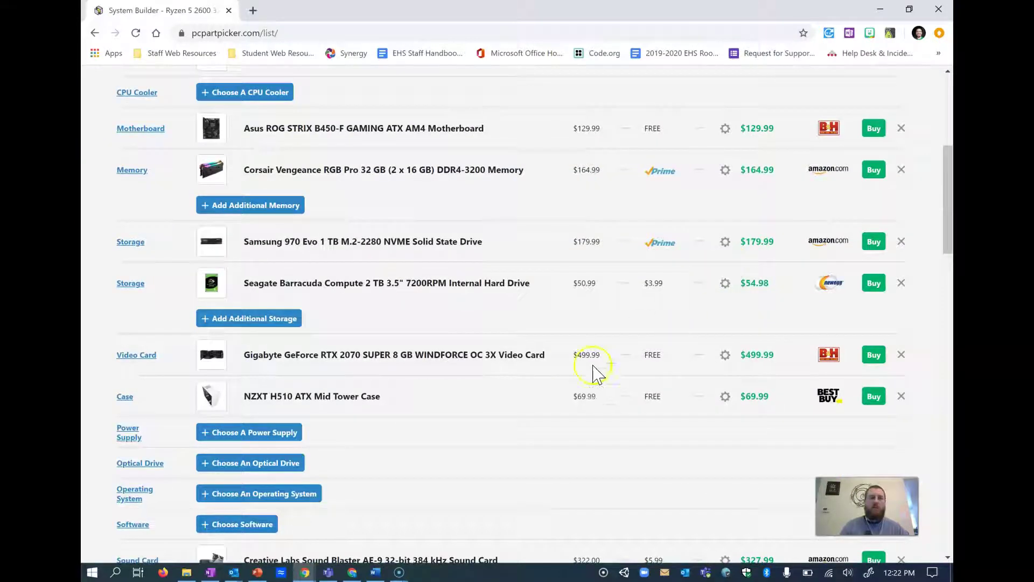
pyautogui.scroll(-5, 590, 323)
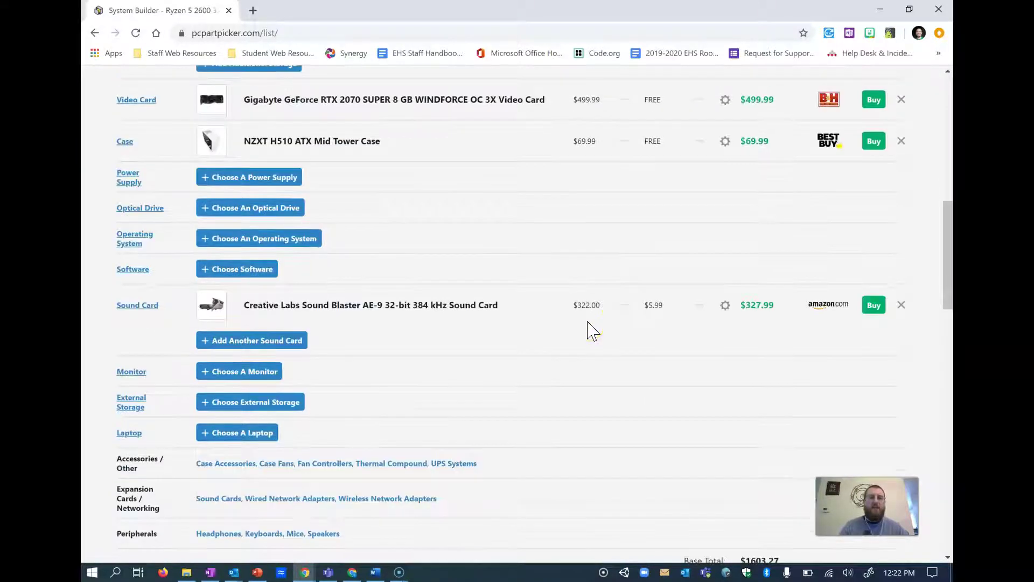
# - Examine the whole part list at reduced page zoom, down to 50%, and return the page to its normal size
pyautogui.scroll(5, 593, 329)
pyautogui.scroll(-1, 588, 321)
pyautogui.scroll(2, 587, 321)
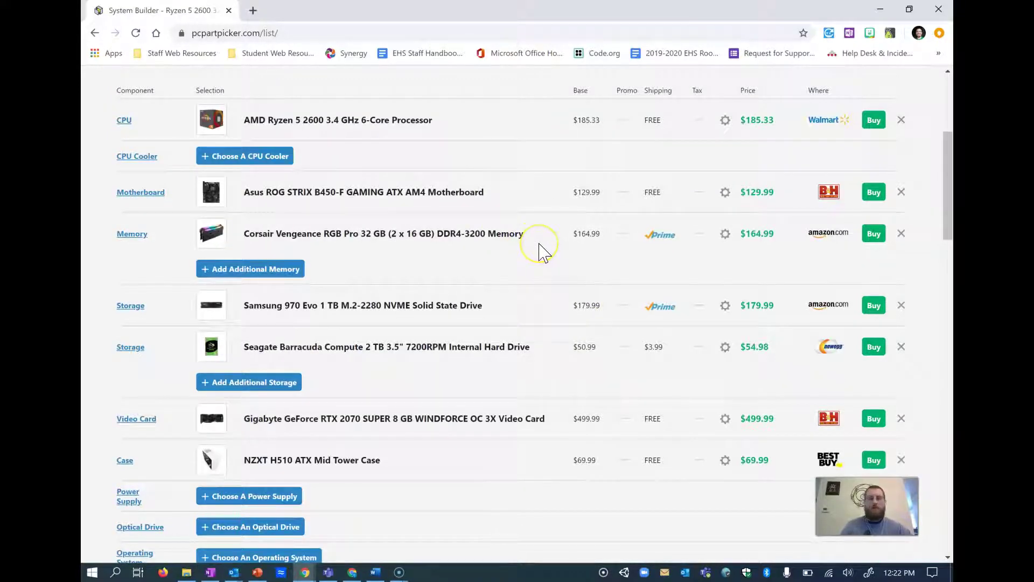
pyautogui.scroll(-1, 543, 251)
pyautogui.hotkey('ctrl', '-')
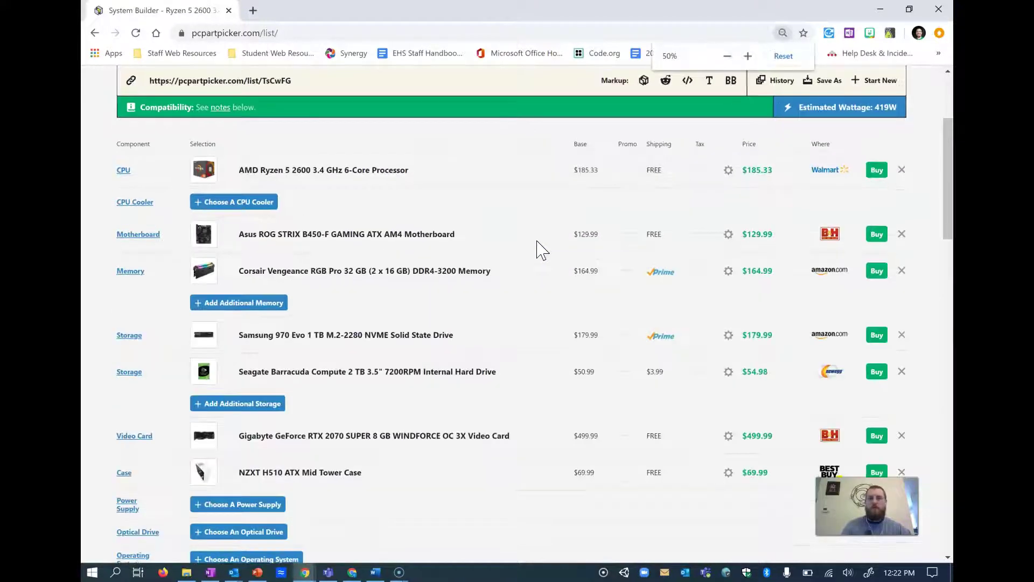
pyautogui.scroll(-5, 539, 251)
pyautogui.hotkey('ctrl', '+')
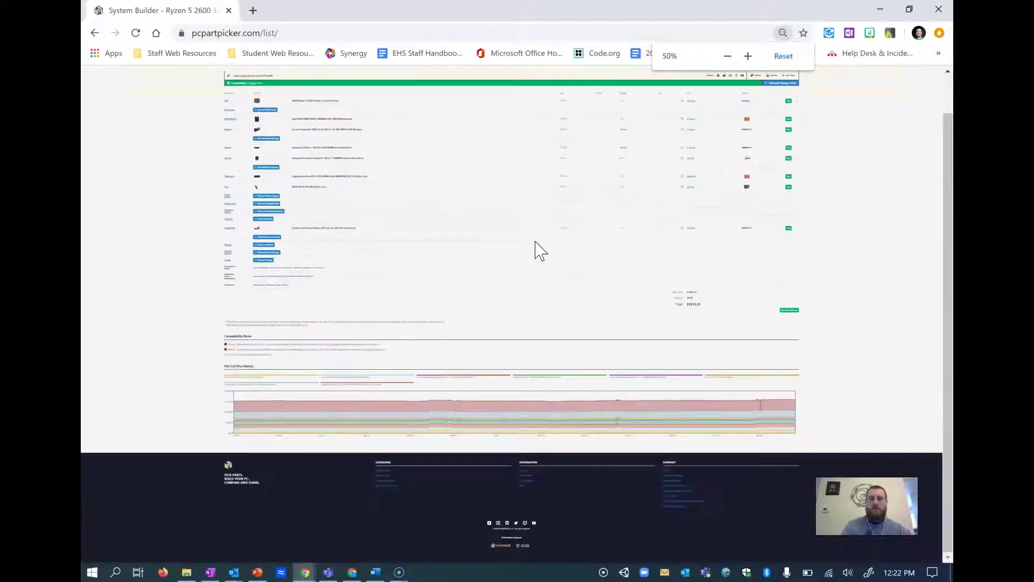
pyautogui.hotkey('ctrl', '+')
pyautogui.hotkey('ctrl', '+')
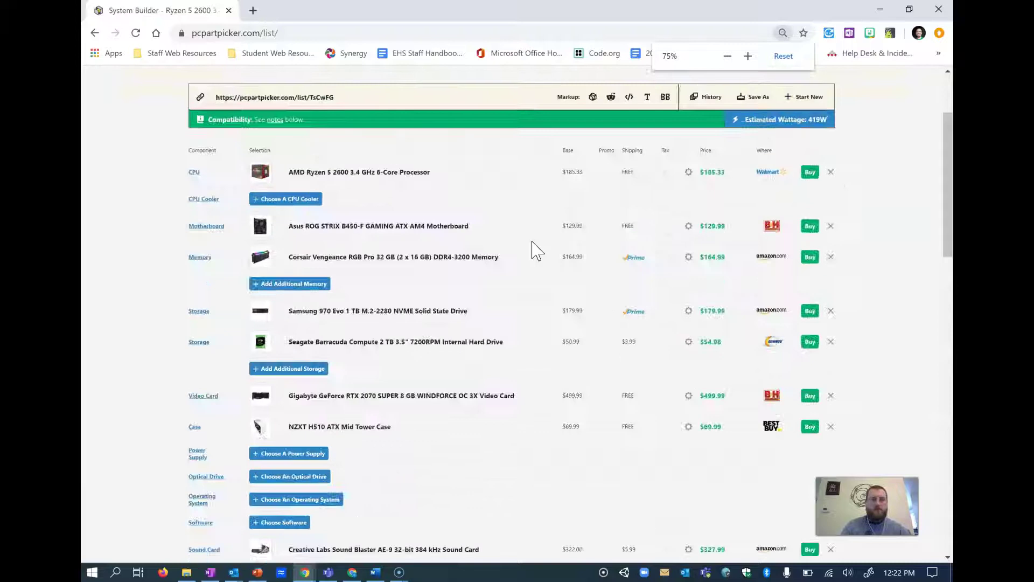
pyautogui.scroll(-1, 536, 250)
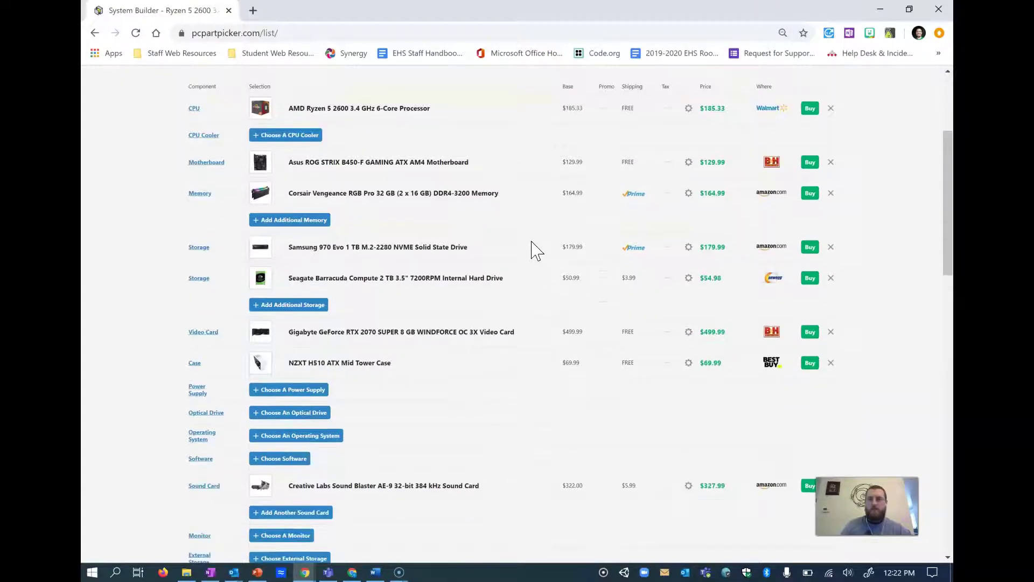
pyautogui.hotkey('ctrl', '+')
pyautogui.hotkey('ctrl', '+')
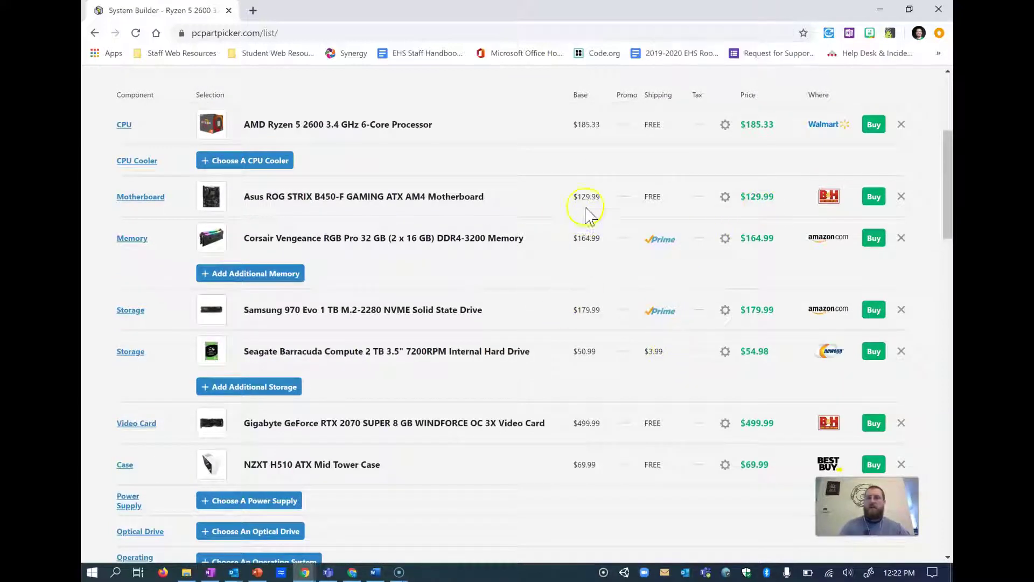
# - Review the component rows, the categories still without a part, and the accessory and expansion card options
pyautogui.scroll(-2, 722, 335)
pyautogui.scroll(-3, 722, 294)
pyautogui.scroll(3, 723, 294)
pyautogui.scroll(-2, 719, 289)
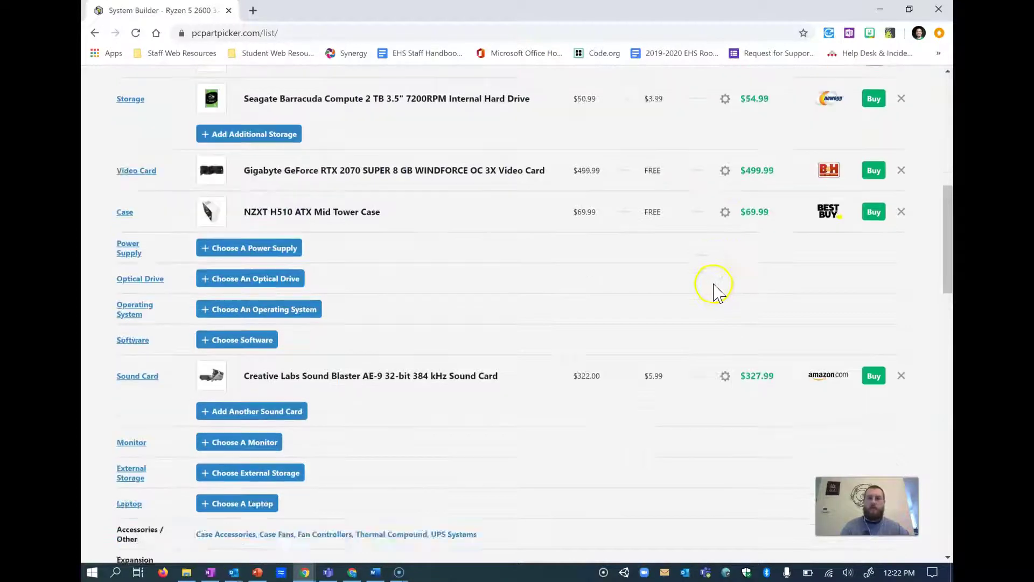
pyautogui.scroll(-2, 719, 291)
pyautogui.scroll(3, 713, 289)
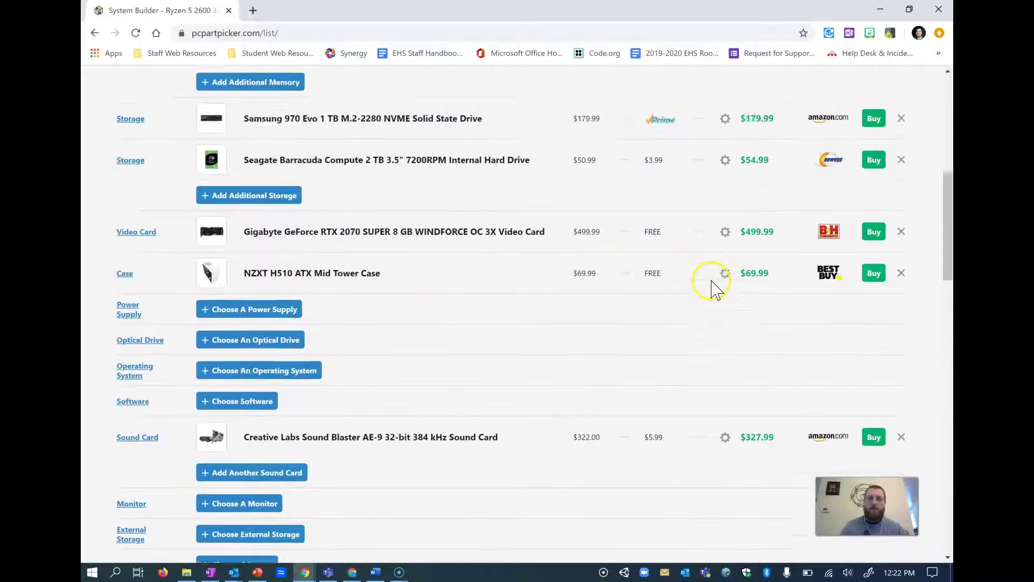
pyautogui.scroll(-2, 714, 288)
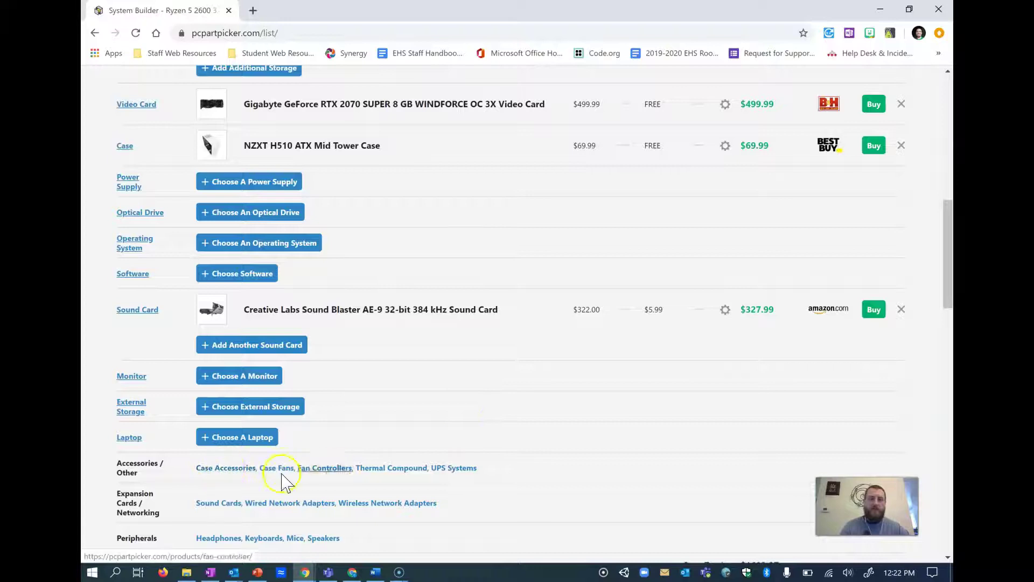
pyautogui.scroll(1, 345, 366)
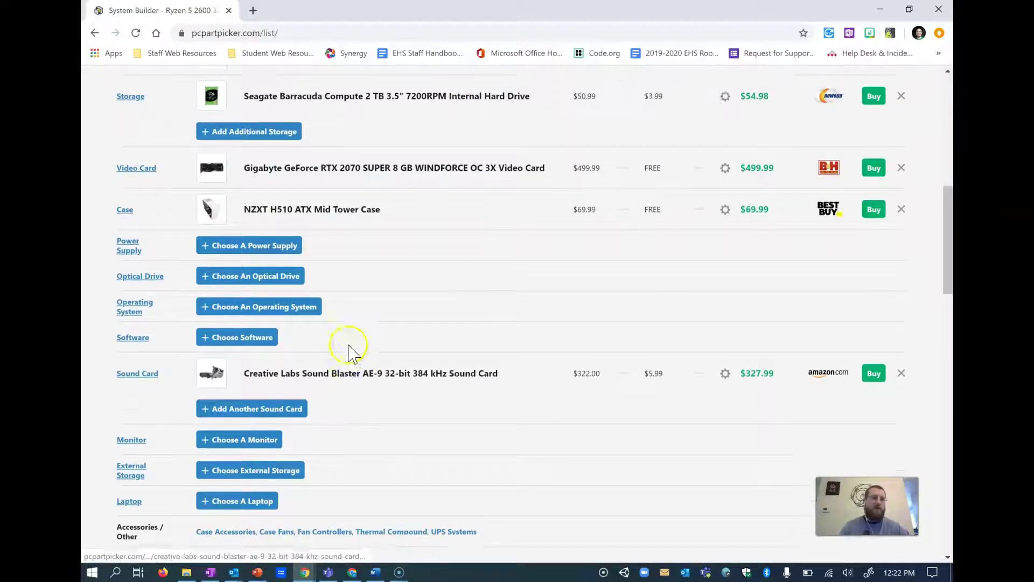
pyautogui.scroll(1, 349, 353)
pyautogui.scroll(2, 515, 219)
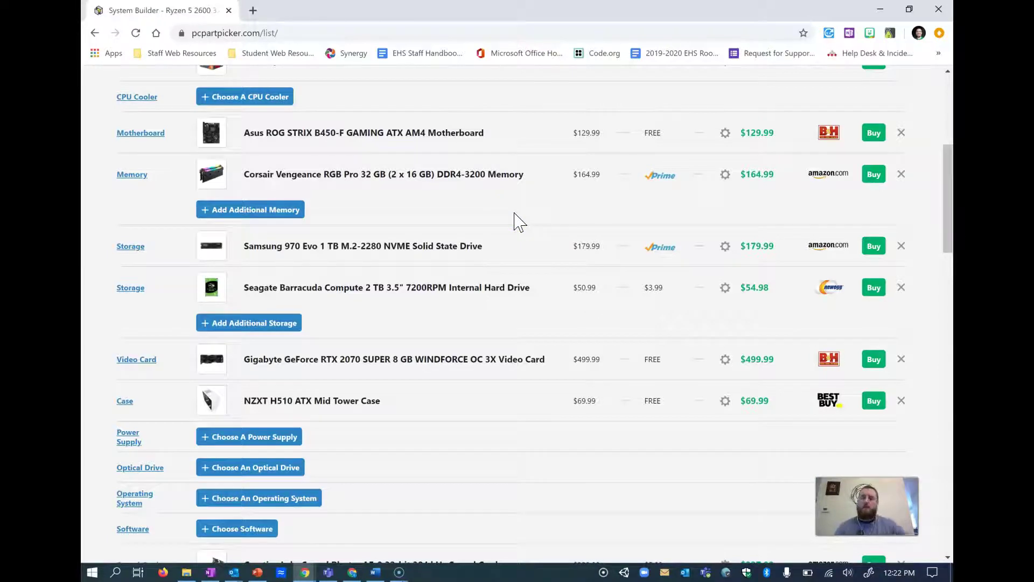
pyautogui.scroll(1, 722, 152)
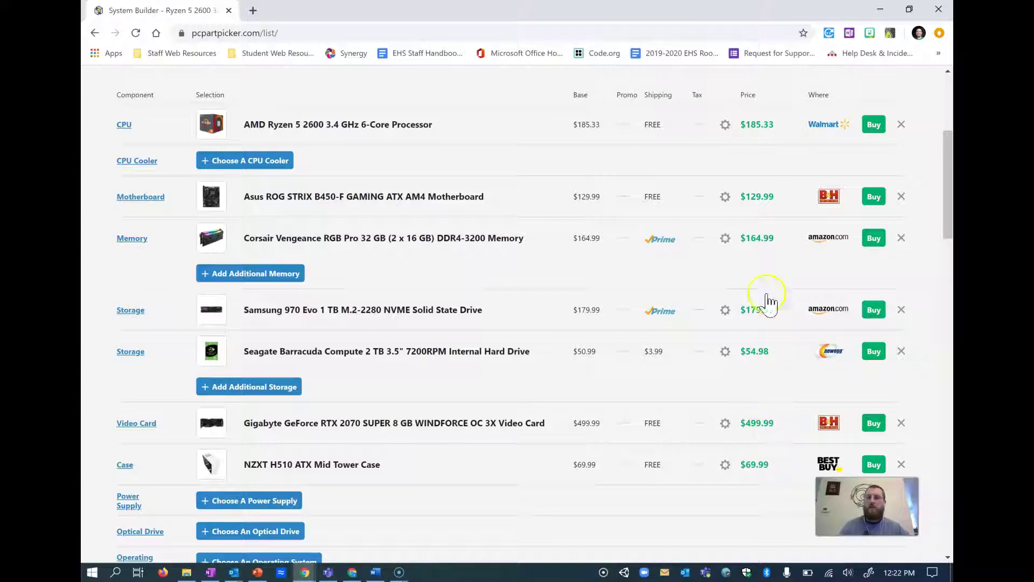
# - Check the part list's base total, shipping and overall total, plus its compatibility status and estimated wattage
pyautogui.scroll(-5, 705, 350)
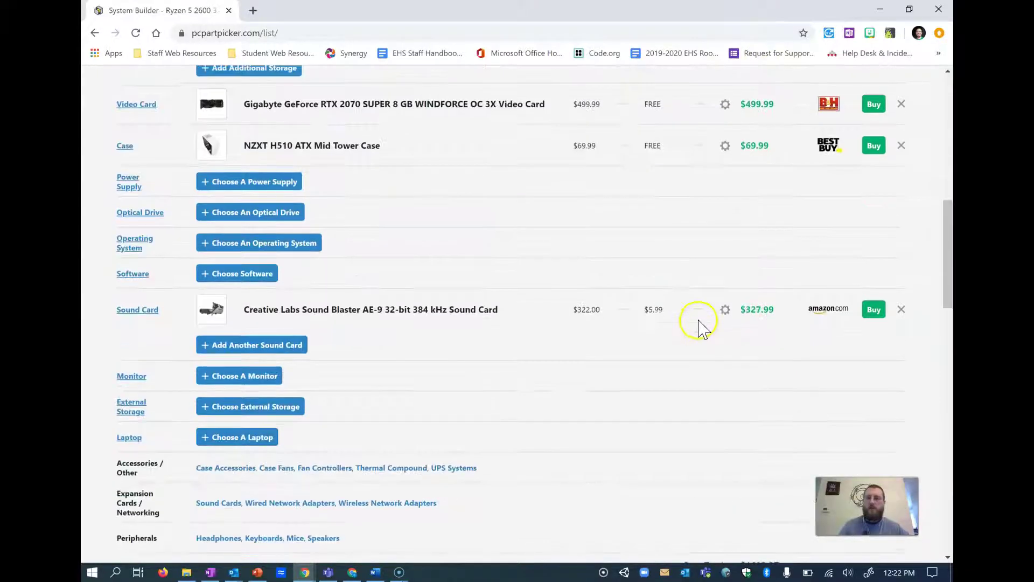
pyautogui.scroll(-3, 700, 318)
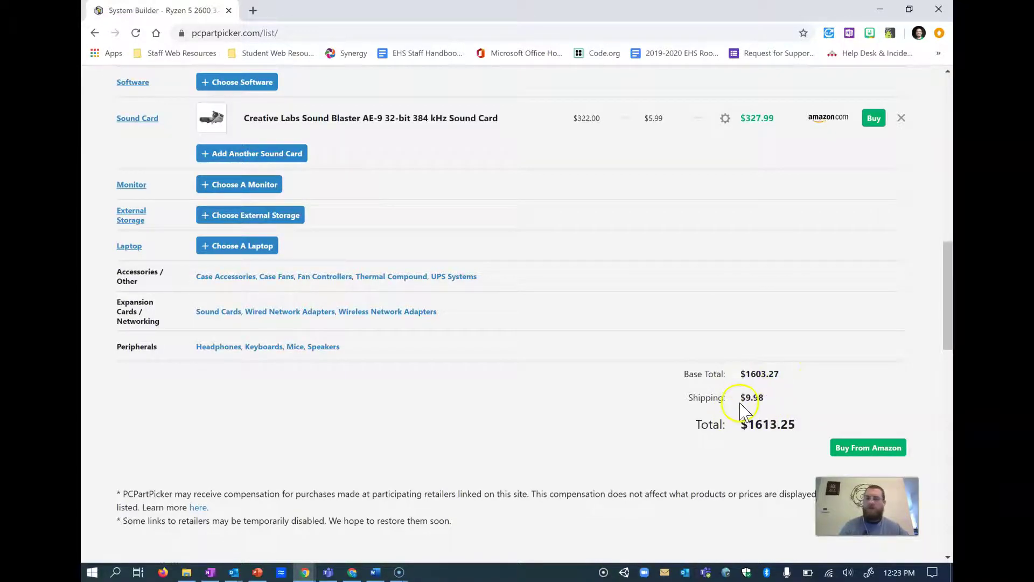
pyautogui.scroll(7, 700, 356)
pyautogui.scroll(4, 694, 356)
pyautogui.scroll(-2, 703, 337)
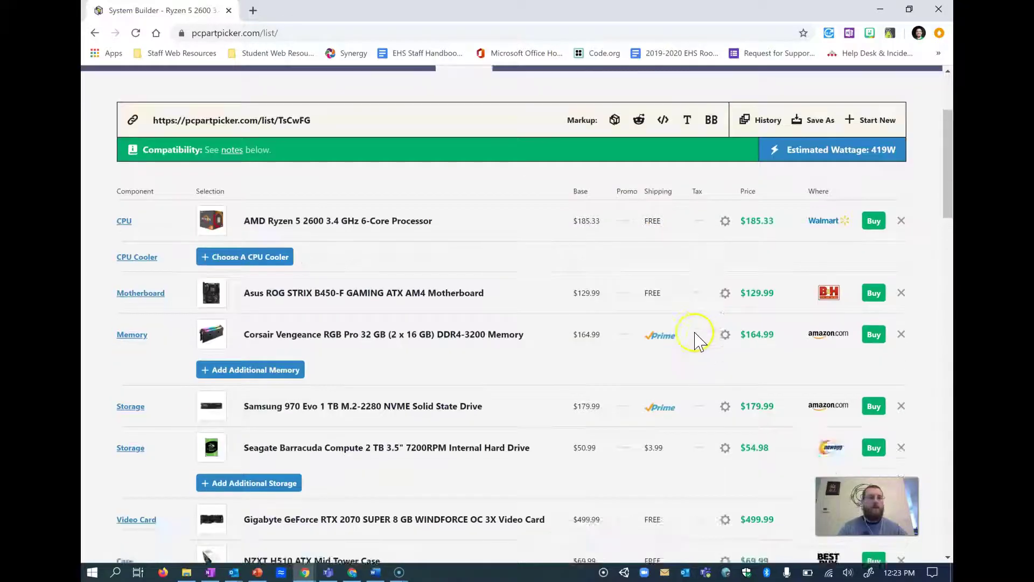
pyautogui.scroll(-1, 694, 333)
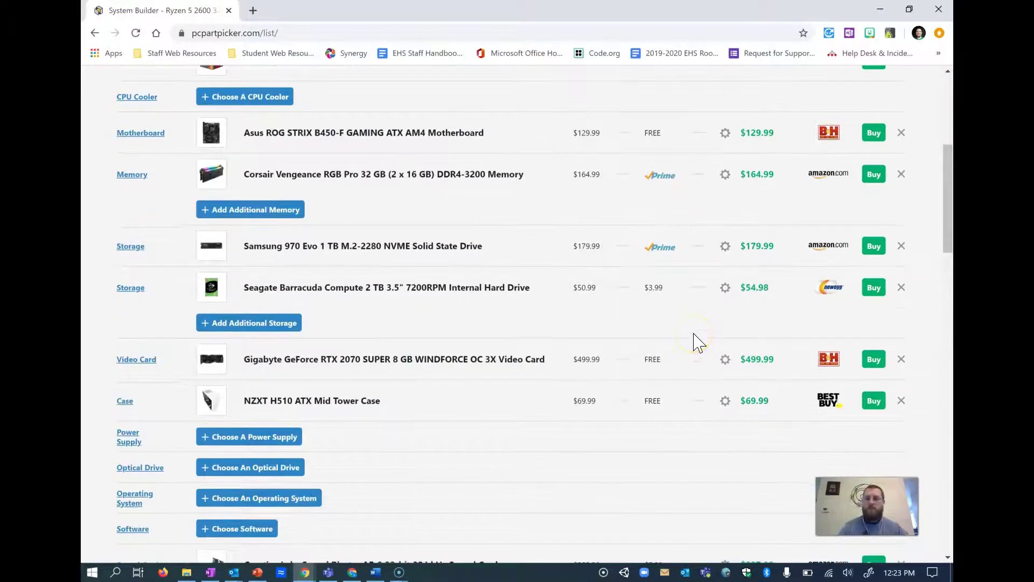
pyautogui.scroll(1, 694, 333)
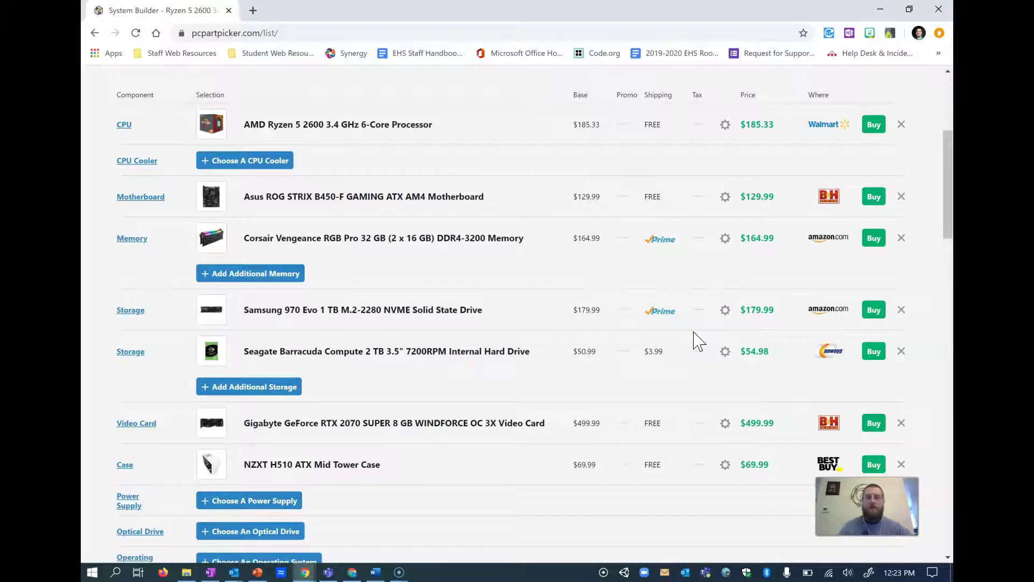